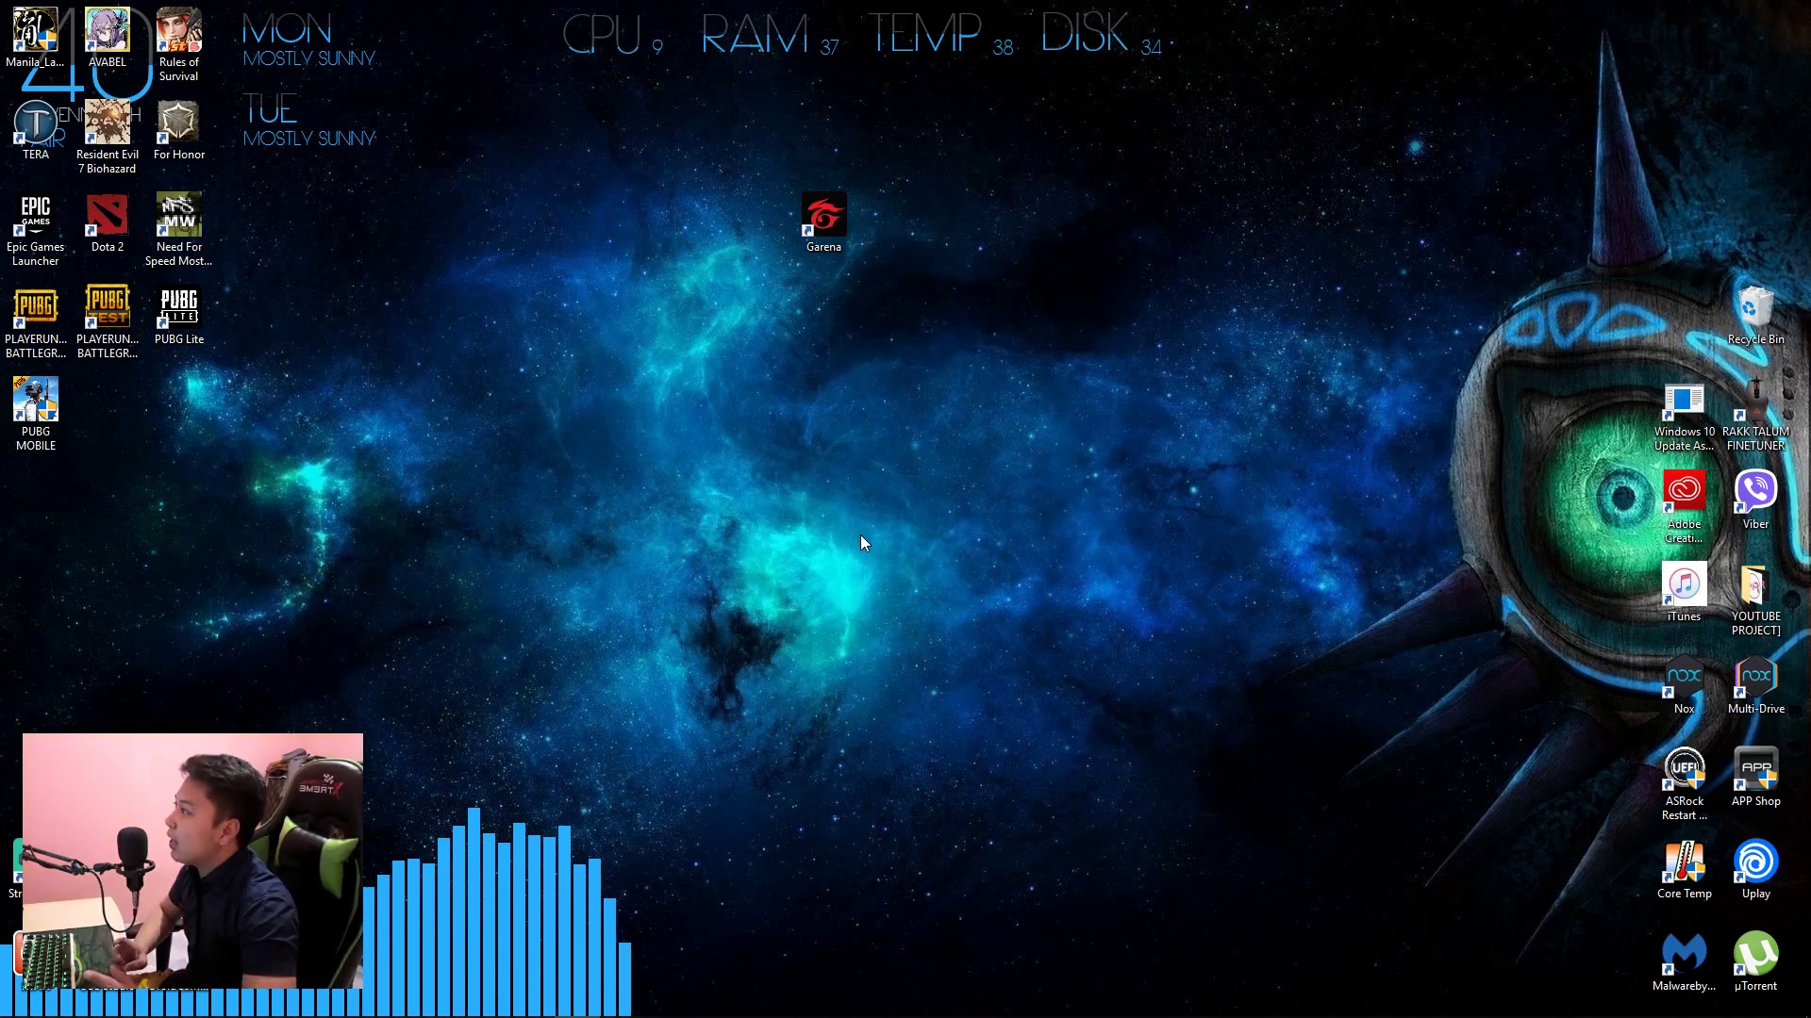
Download the SoftEther VPN Client + VPN Gate plug-in zip (vpngate-client-2019.01.28-build-9669) from vpngate.net
click(355, 1001)
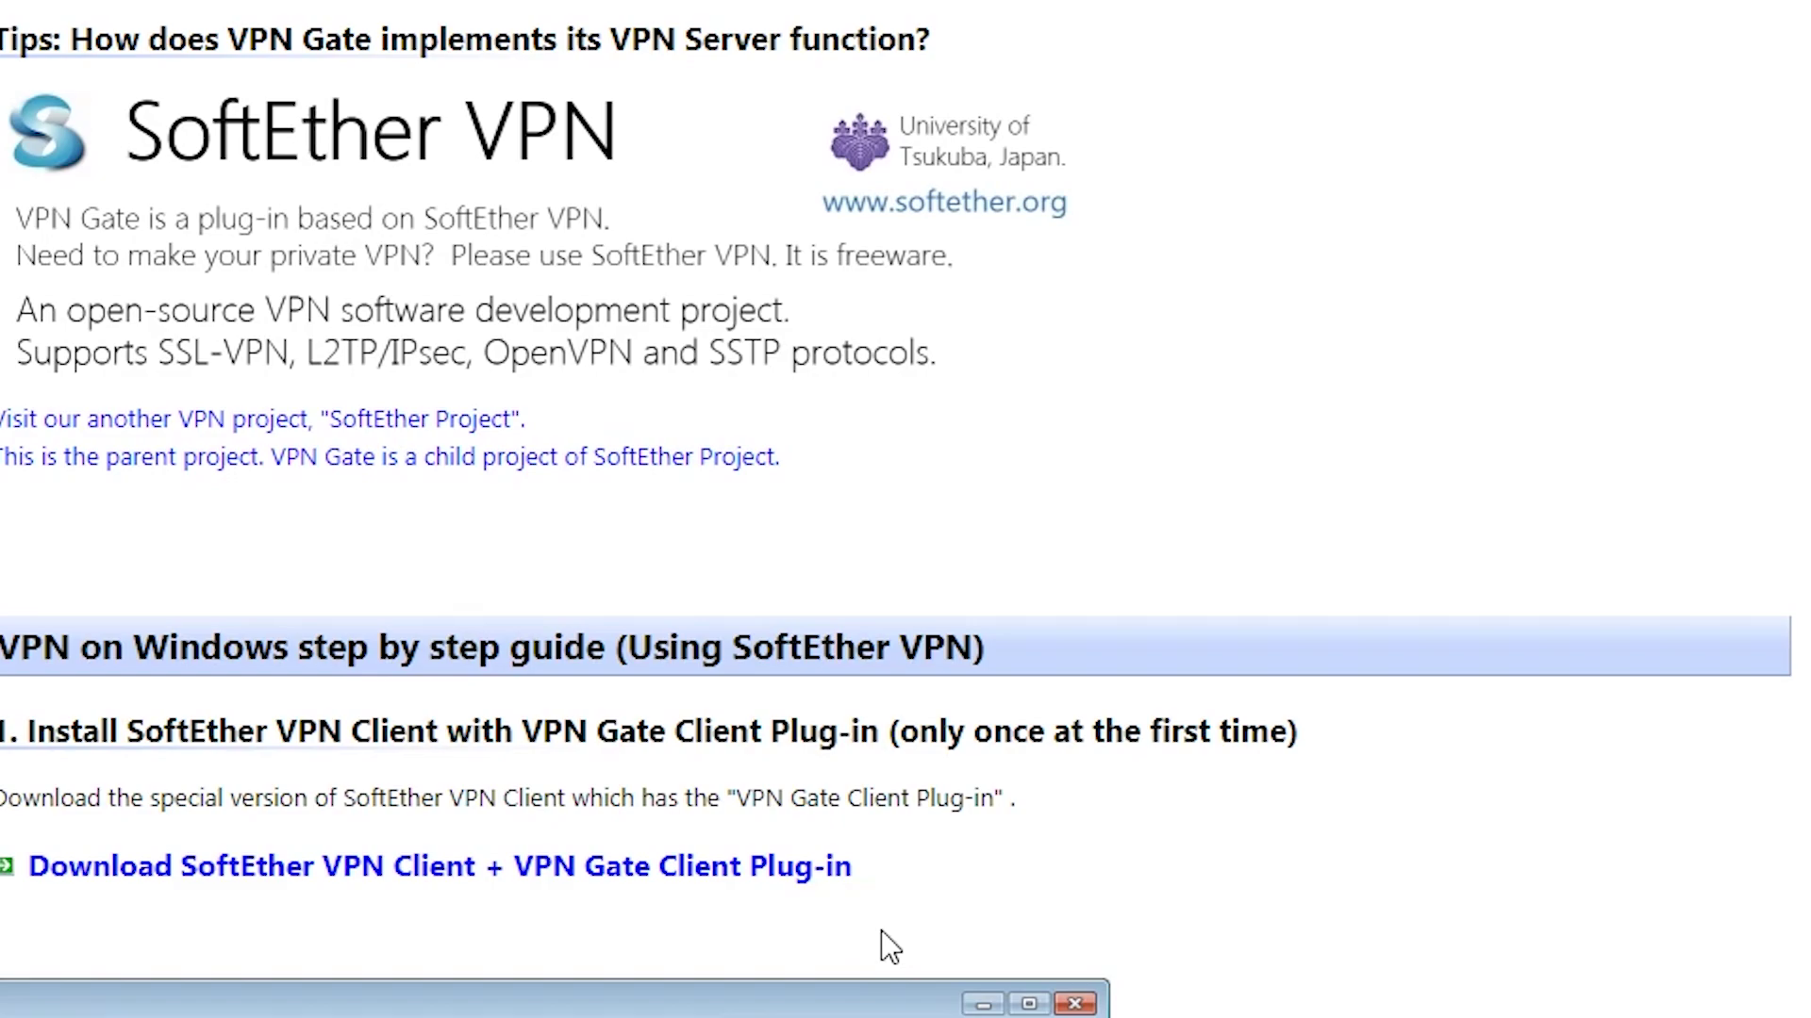
click(811, 869)
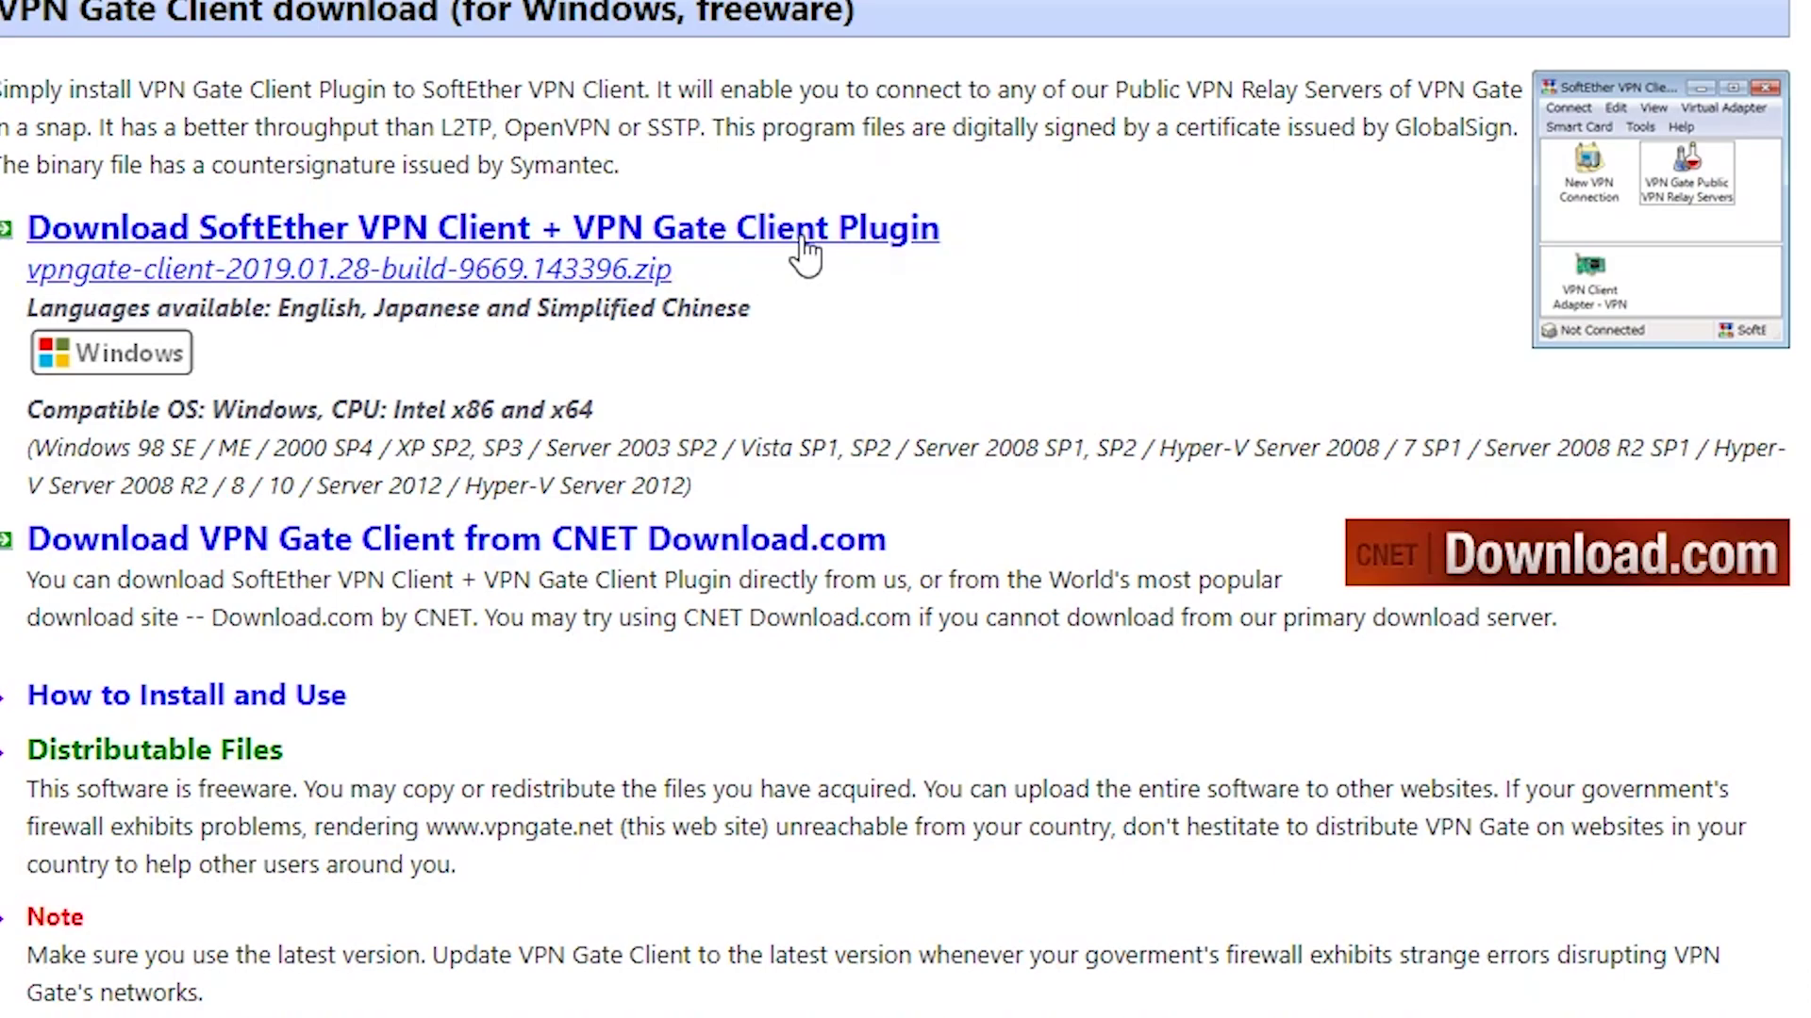
click(771, 250)
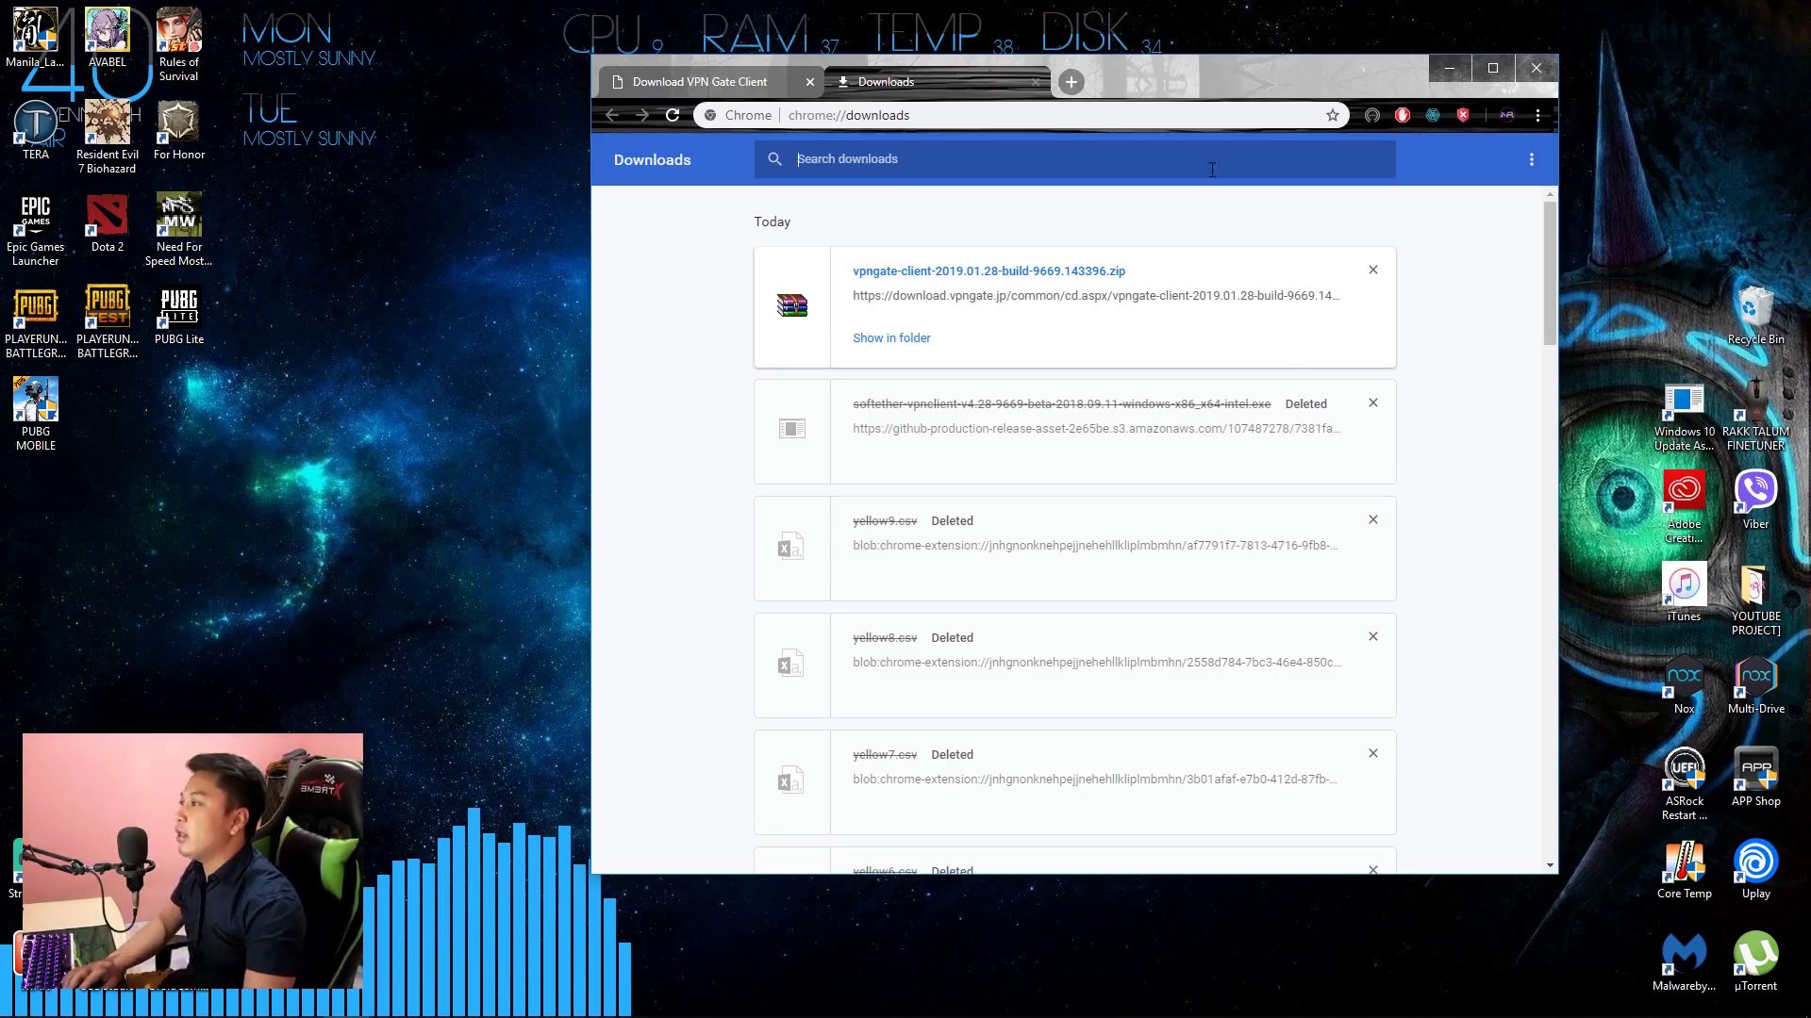
Move the downloaded vpngate client zip from the Downloads folder onto the desktop
click(916, 346)
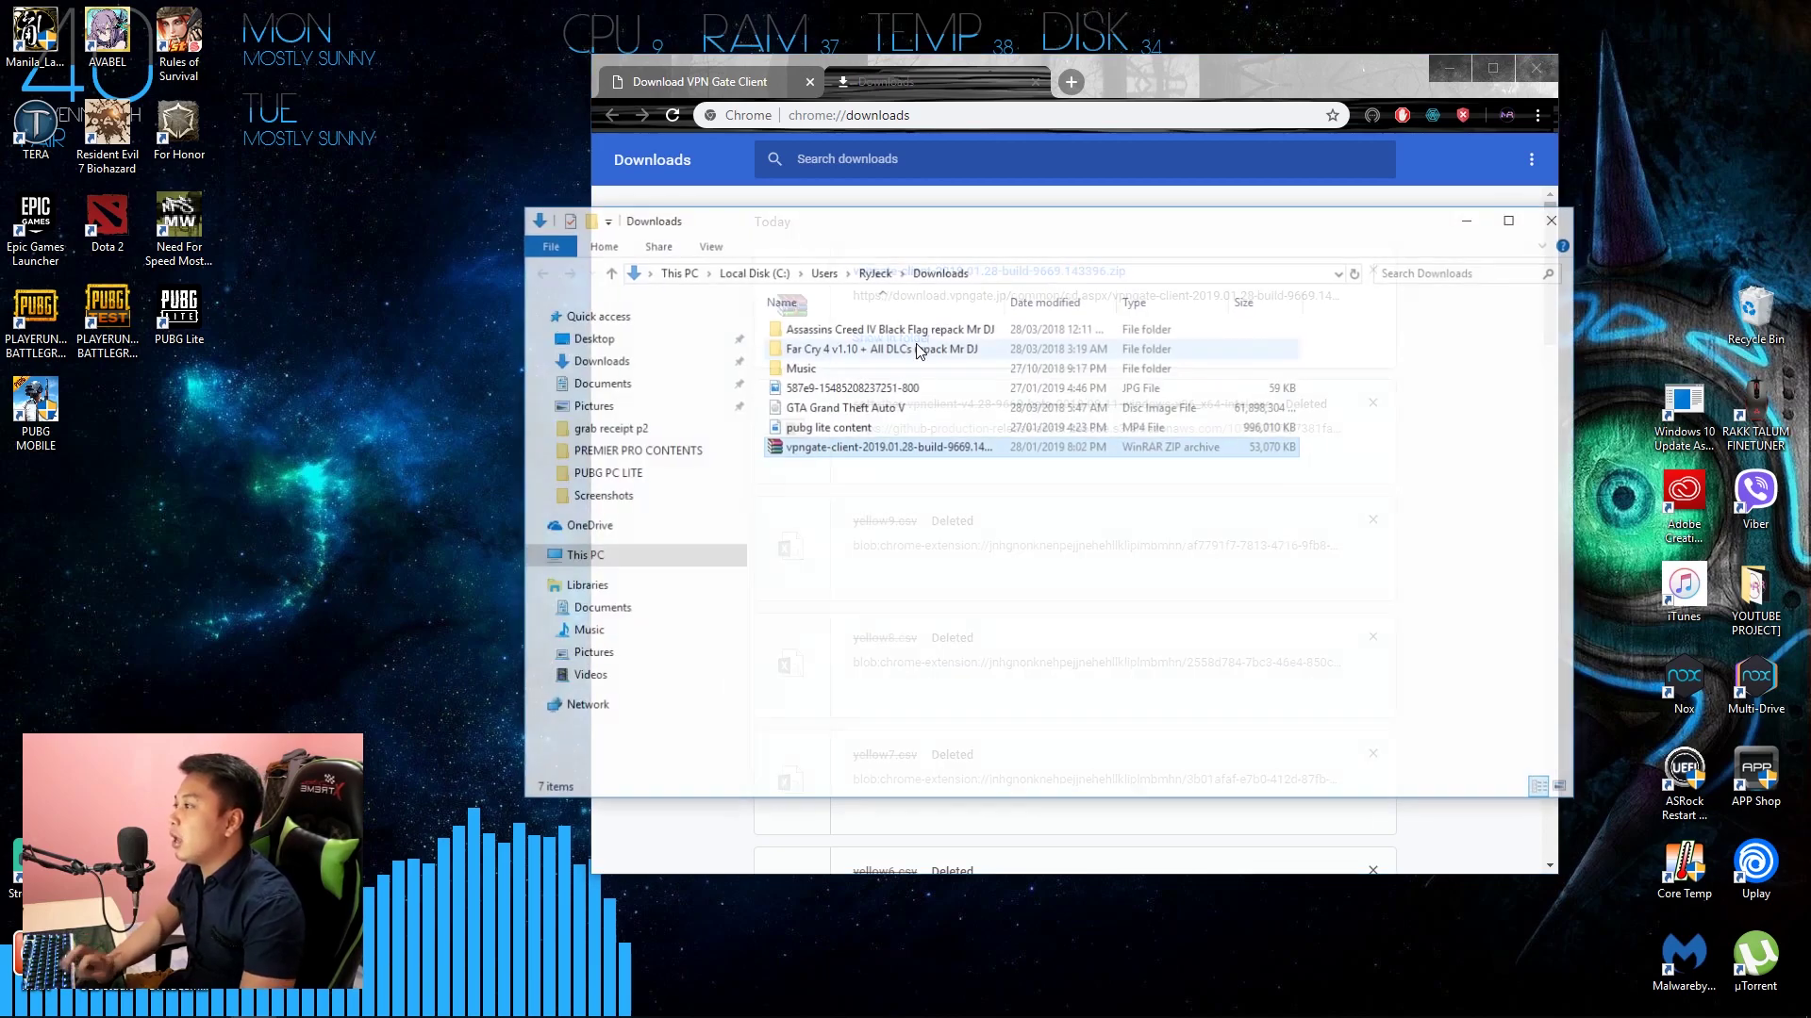
drag(1094, 234, 1230, 231)
drag(1085, 445, 468, 416)
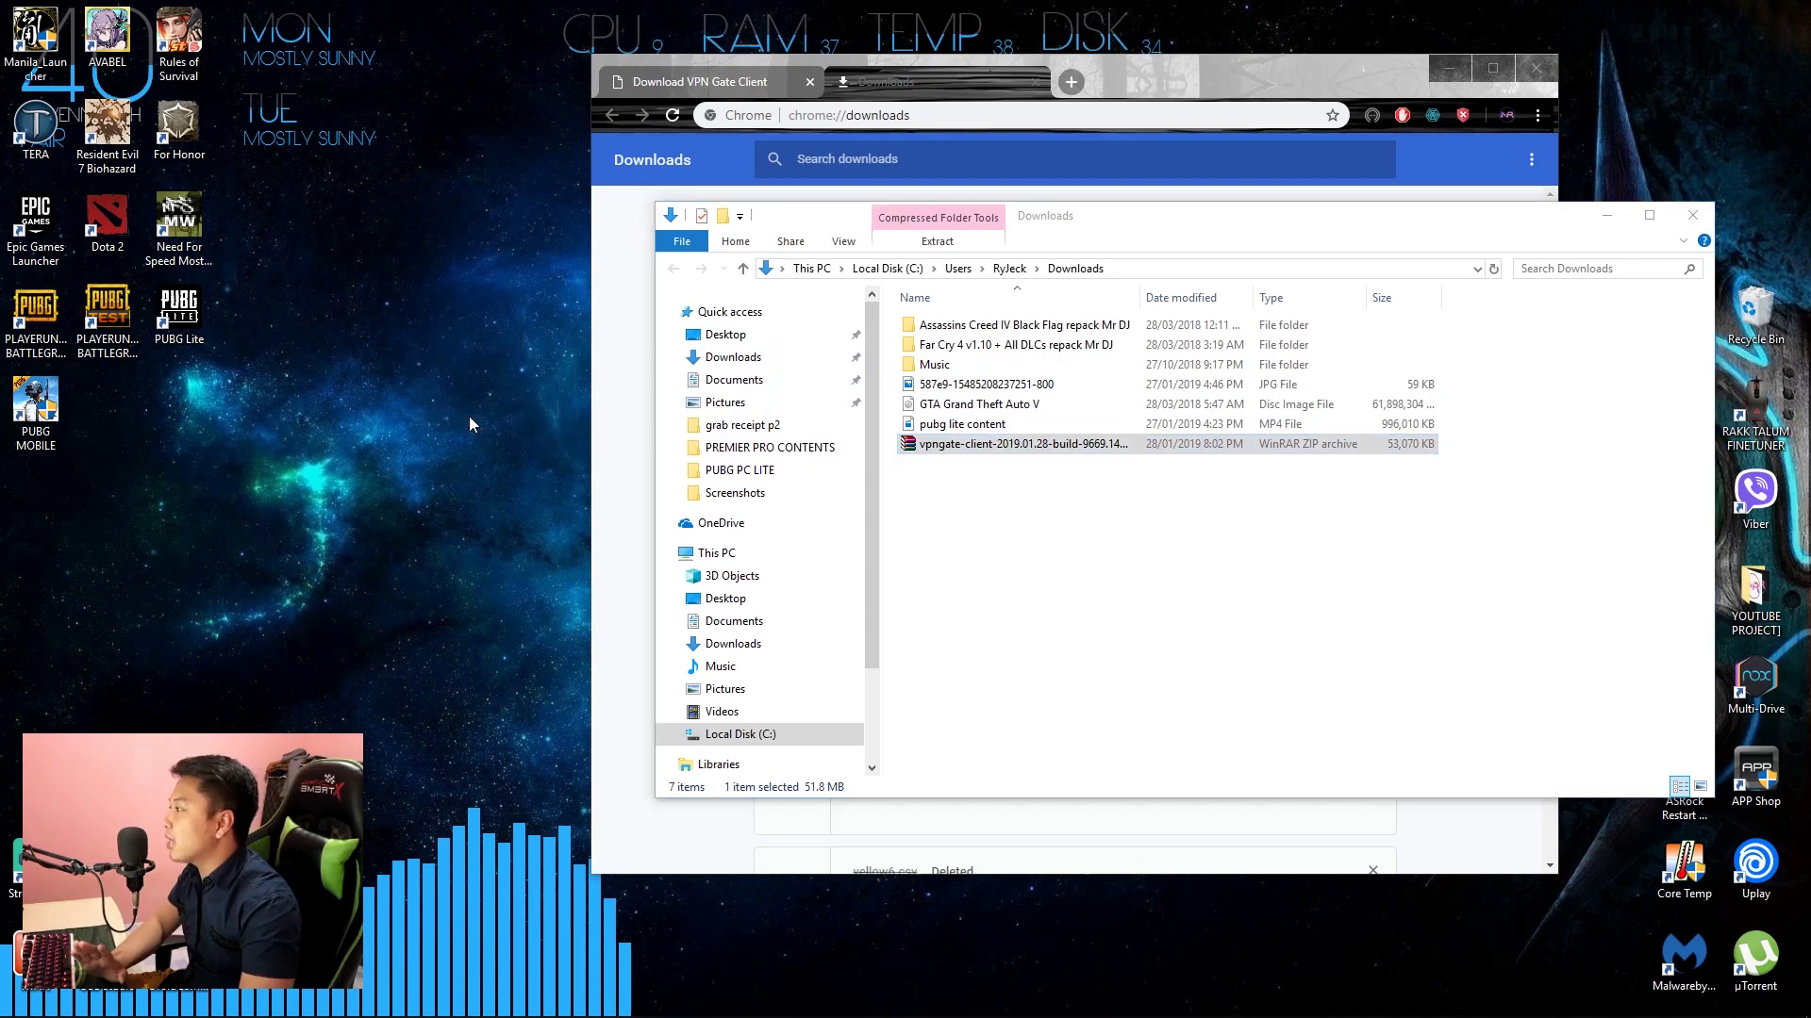
click(1607, 216)
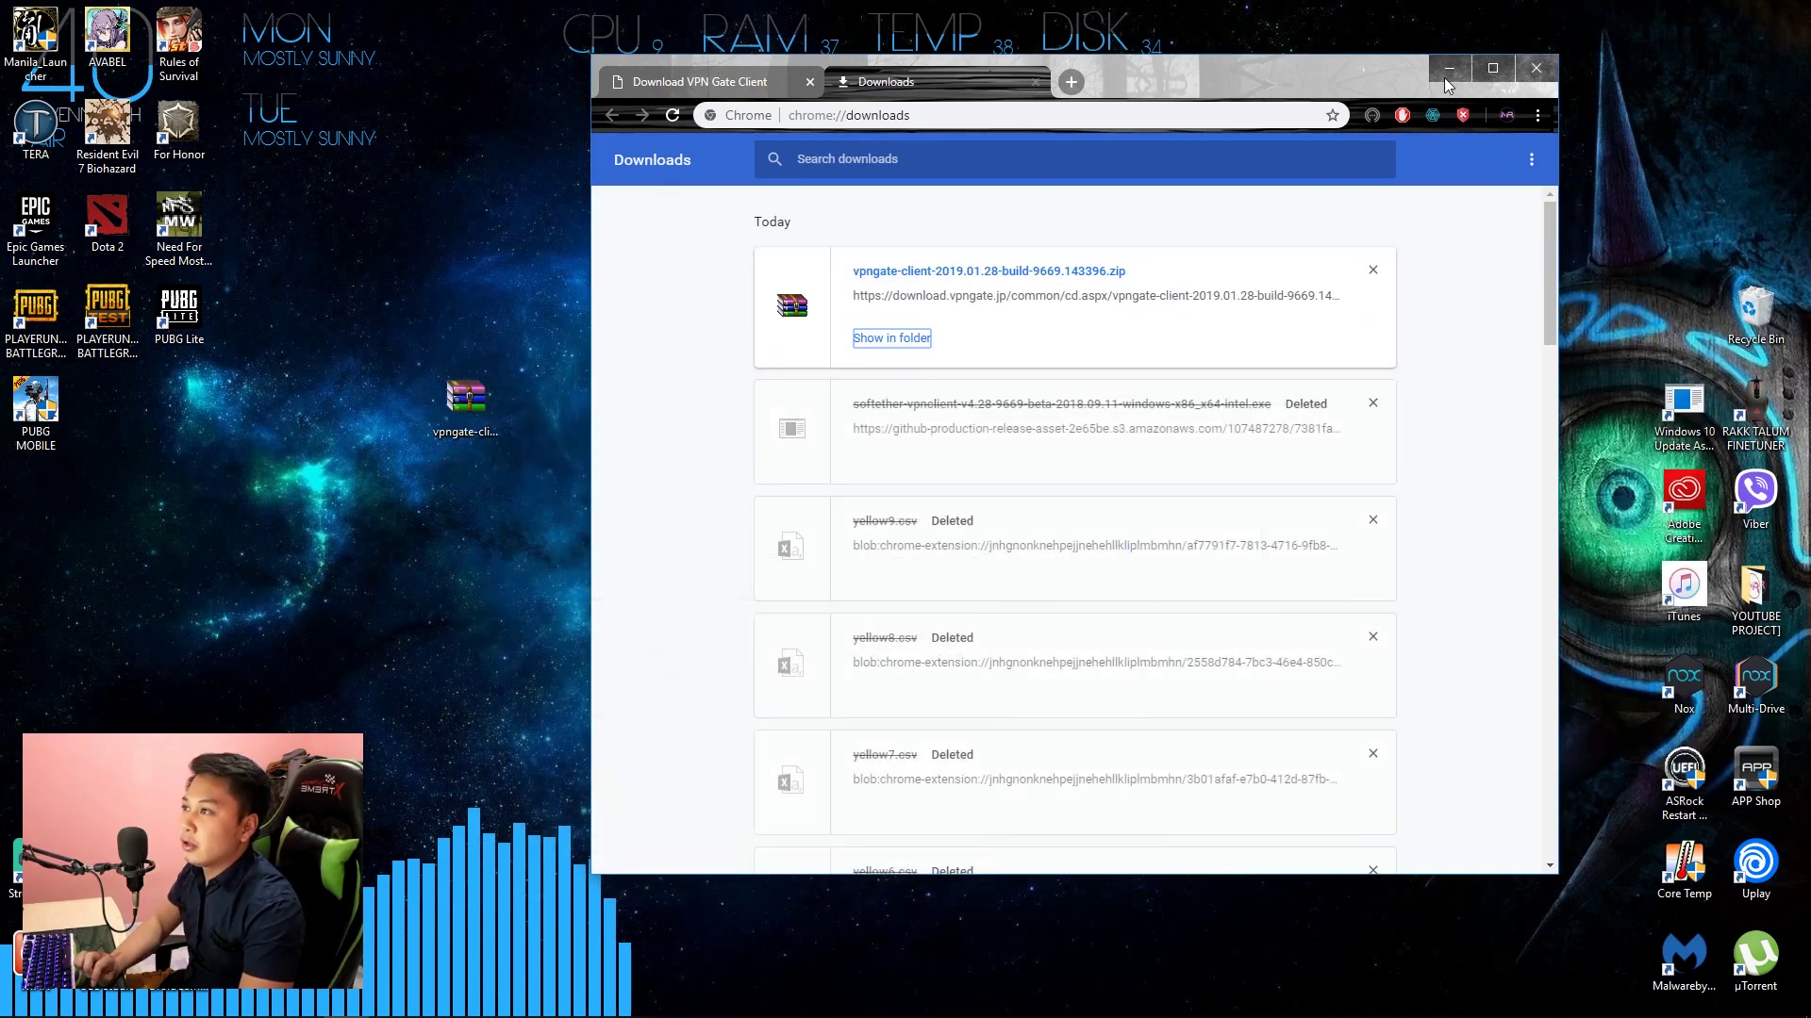
click(1449, 68)
Create a New folder on the desktop, move the zip into it, and open it
right_click(747, 346)
mouse_move(943, 545)
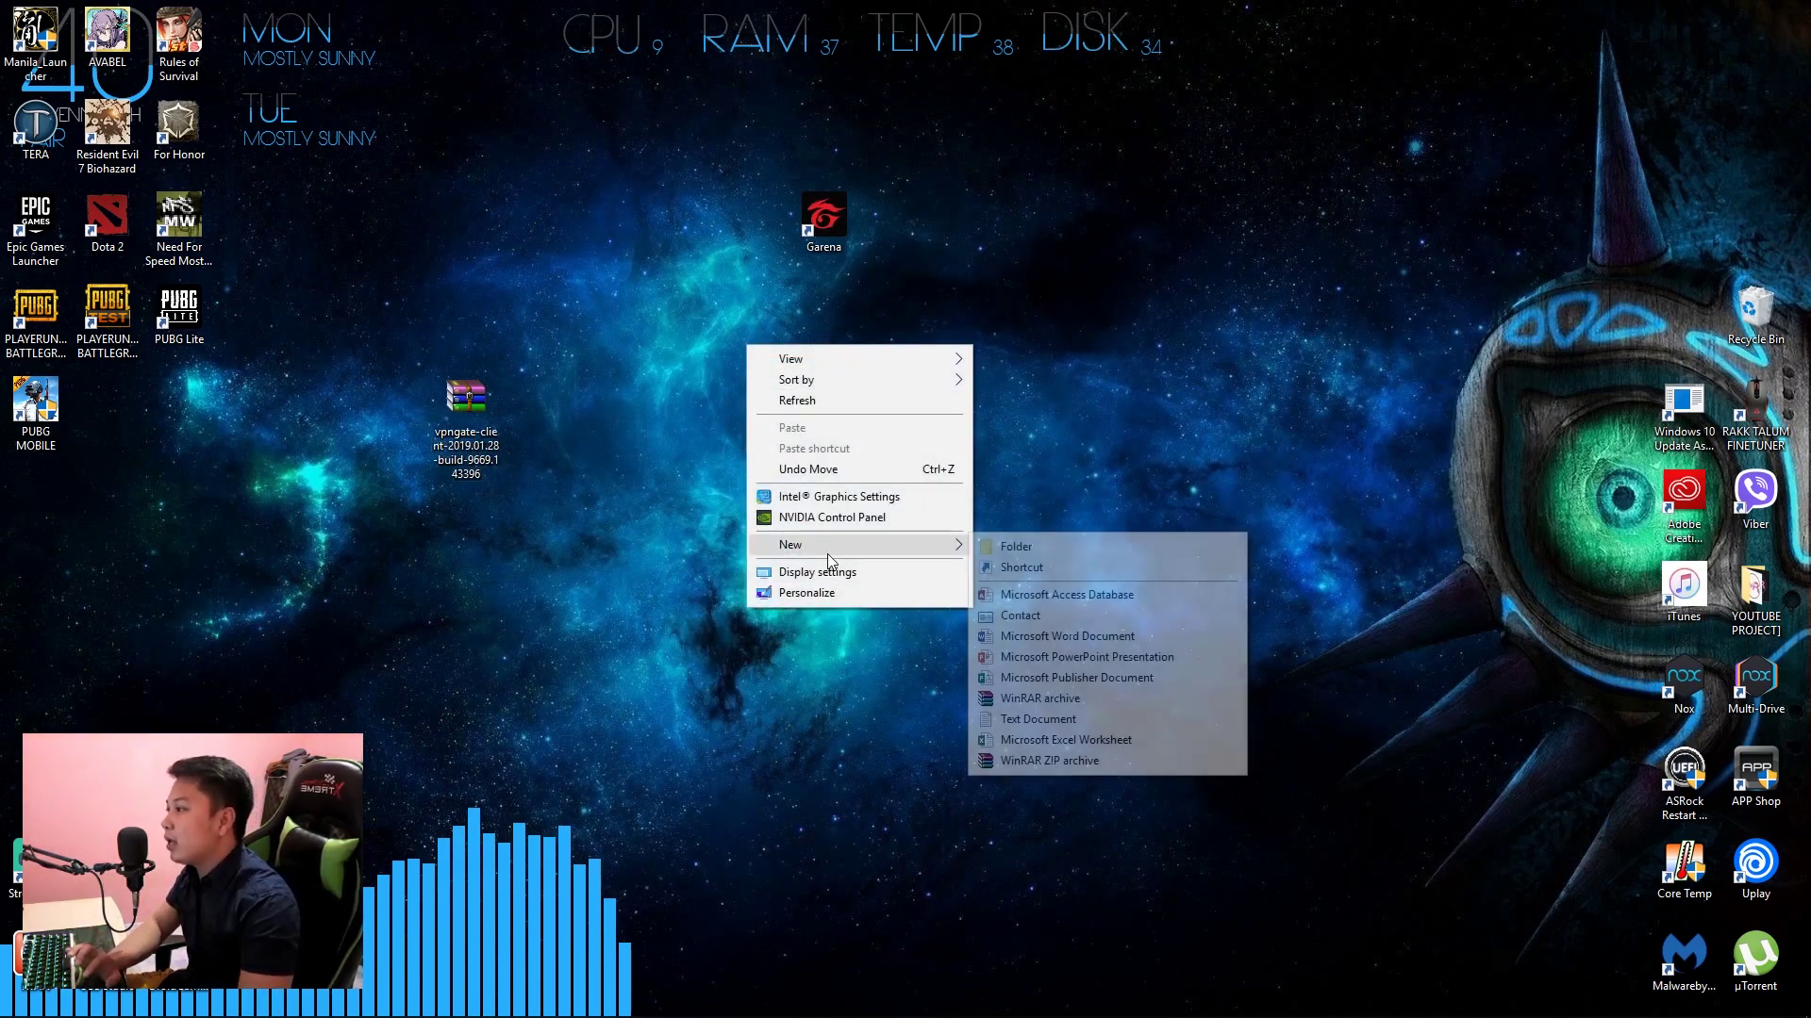
click(1044, 549)
drag(460, 421, 745, 416)
double_click(750, 406)
Extract the zip in New folder and run the SoftEther installer as administrator
right_click(992, 377)
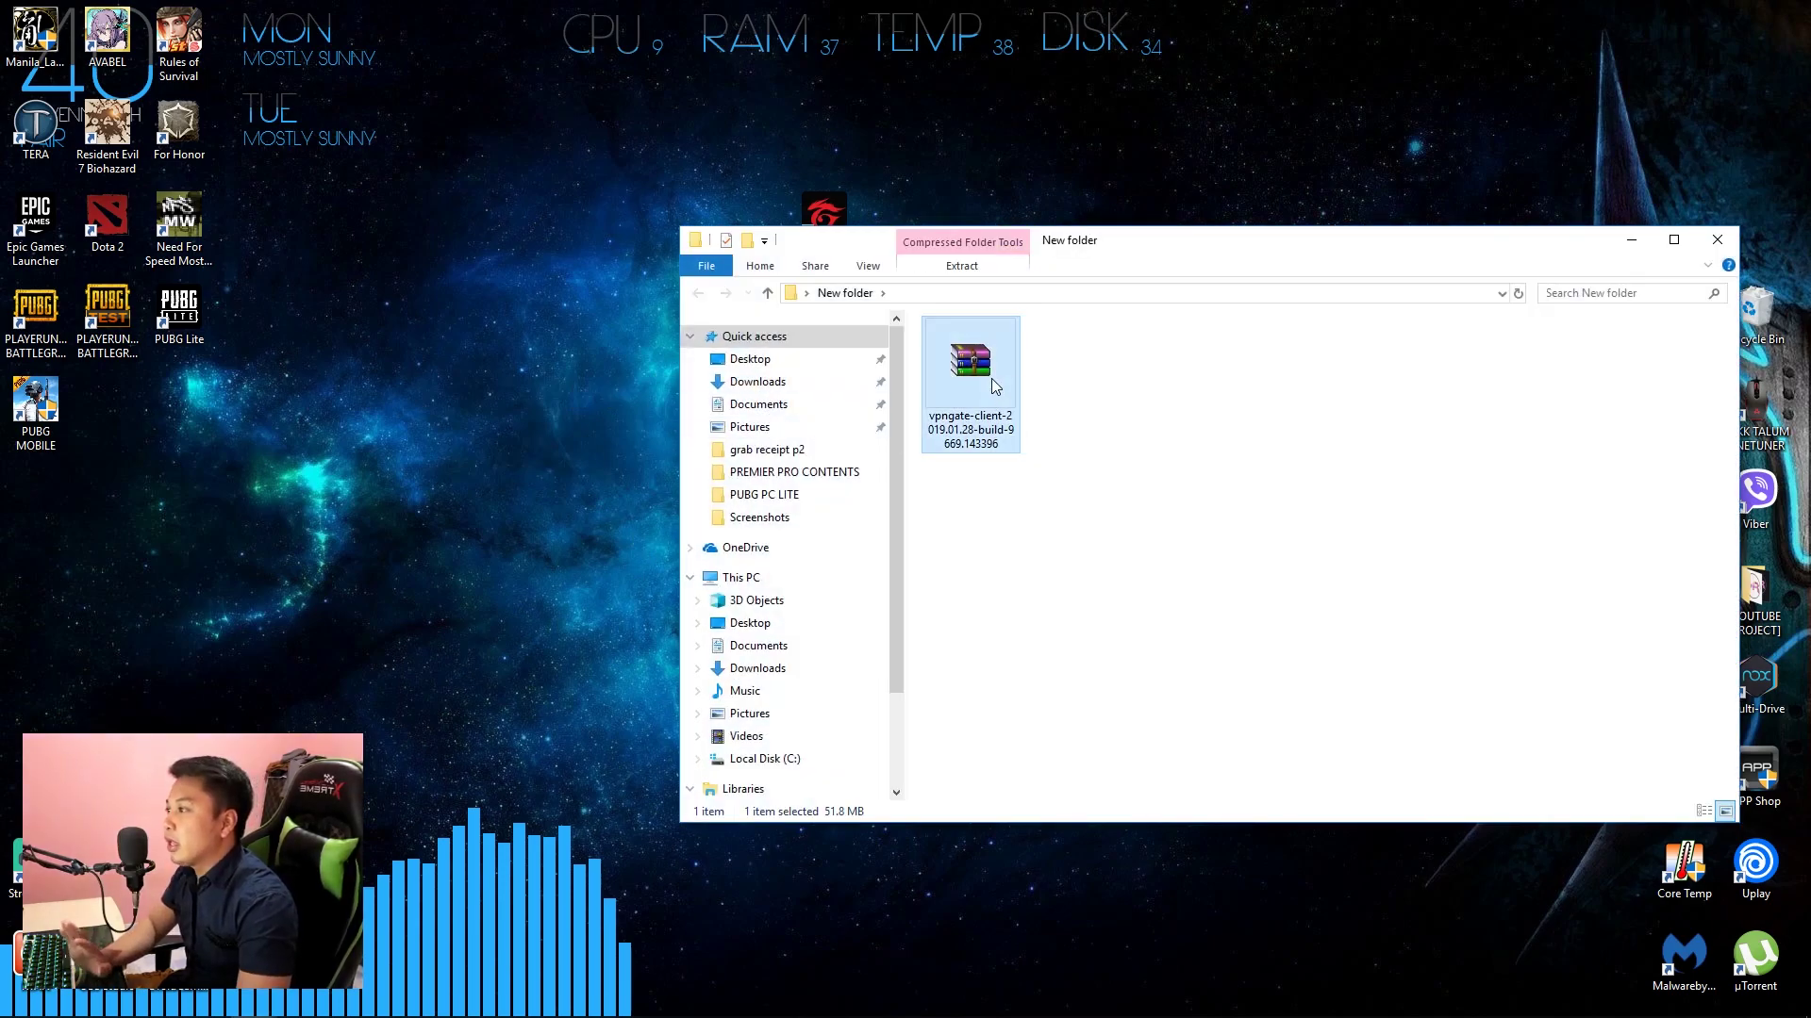
click(1104, 460)
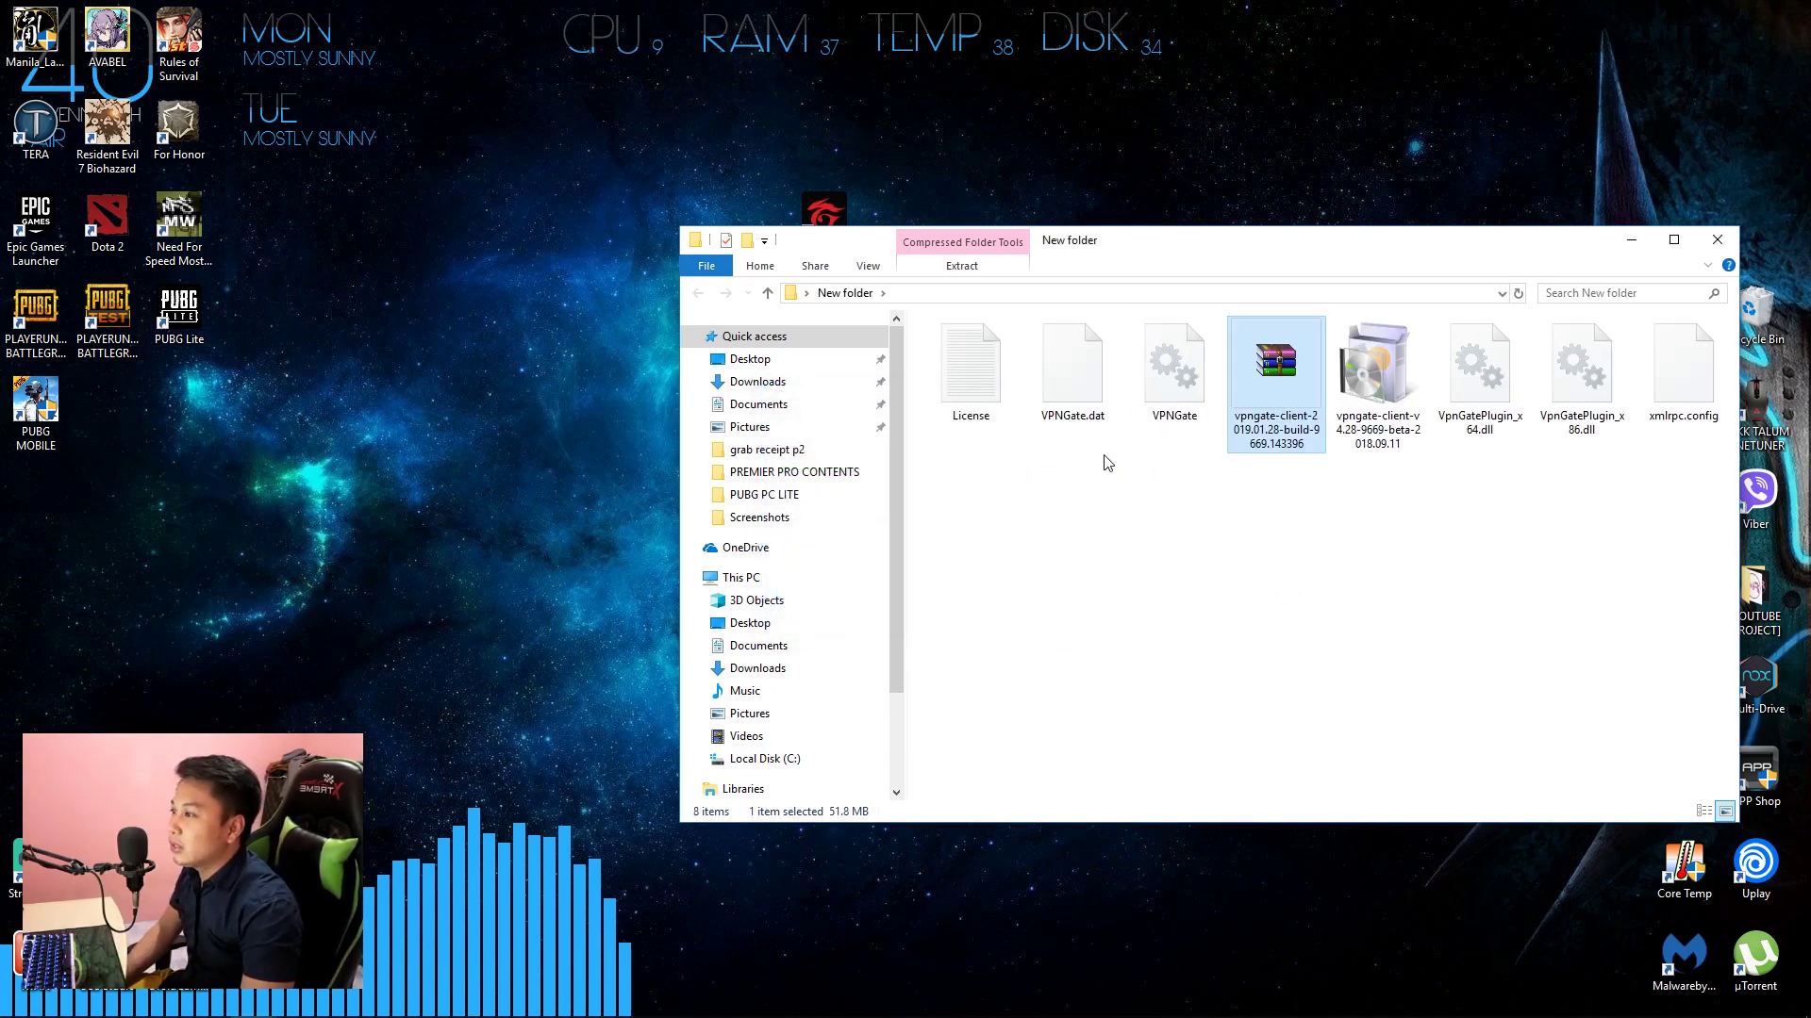
click(1312, 606)
drag(1277, 407, 1043, 149)
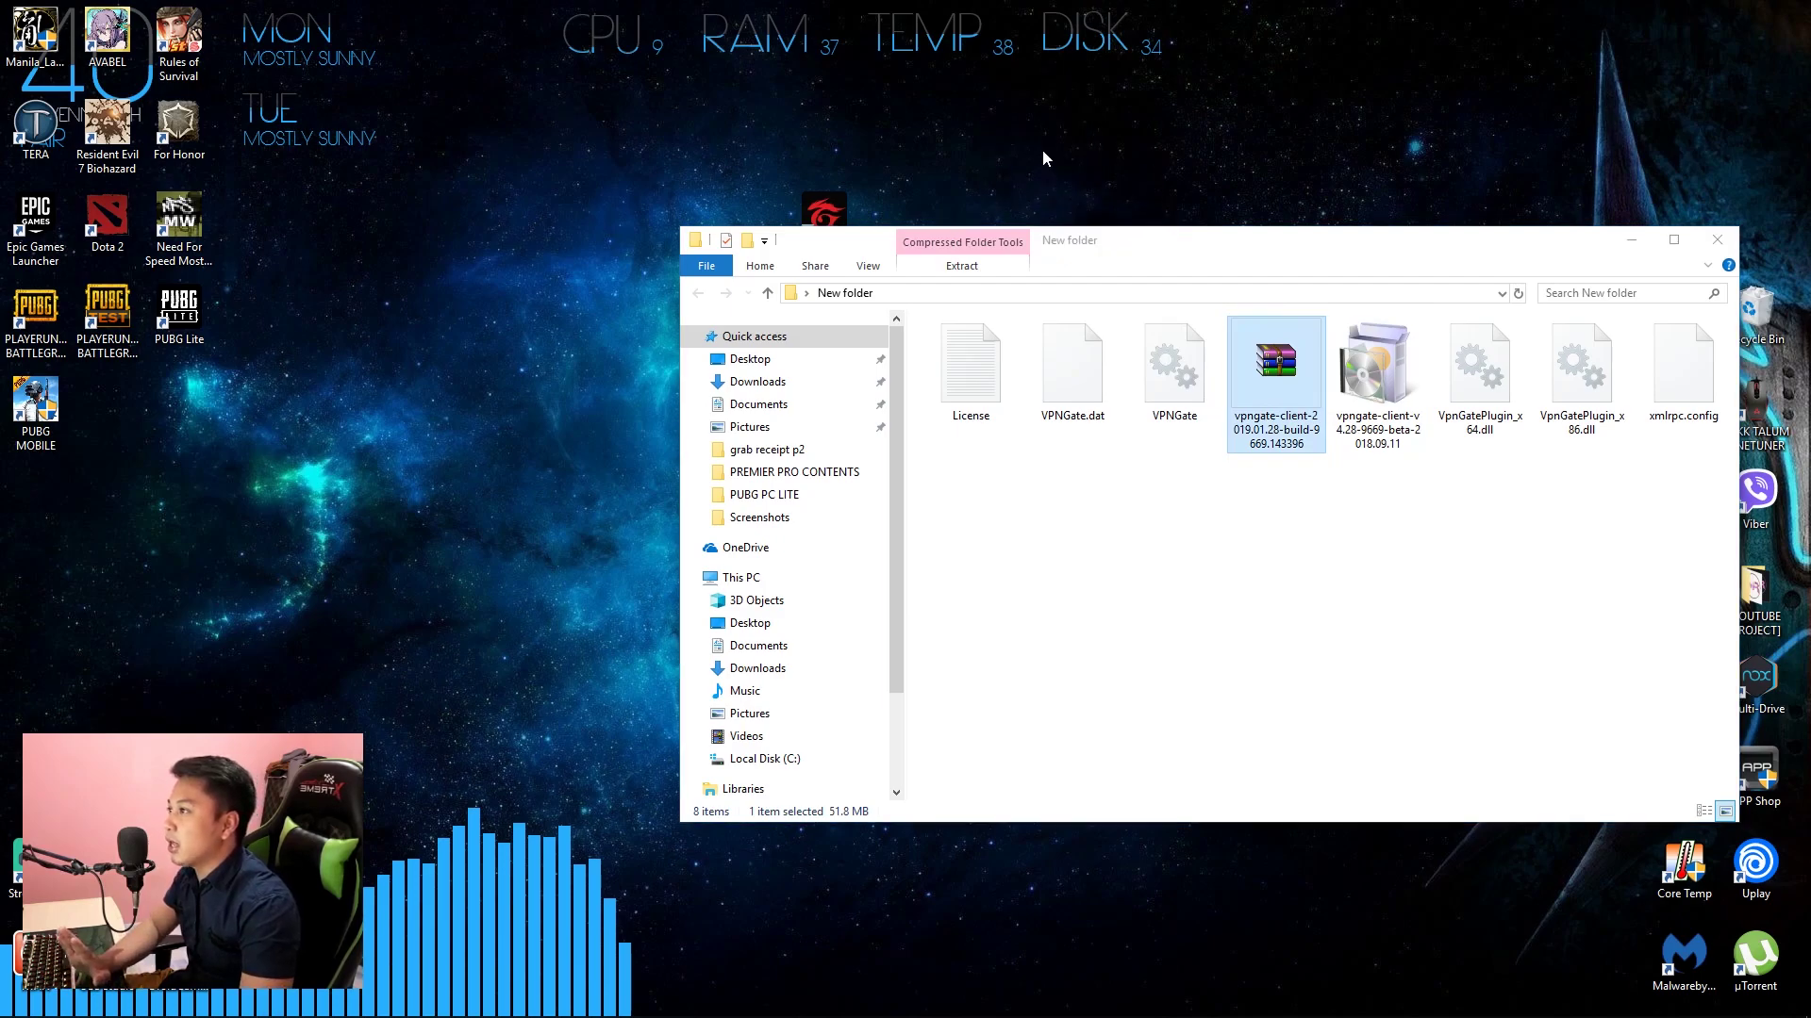
click(1350, 620)
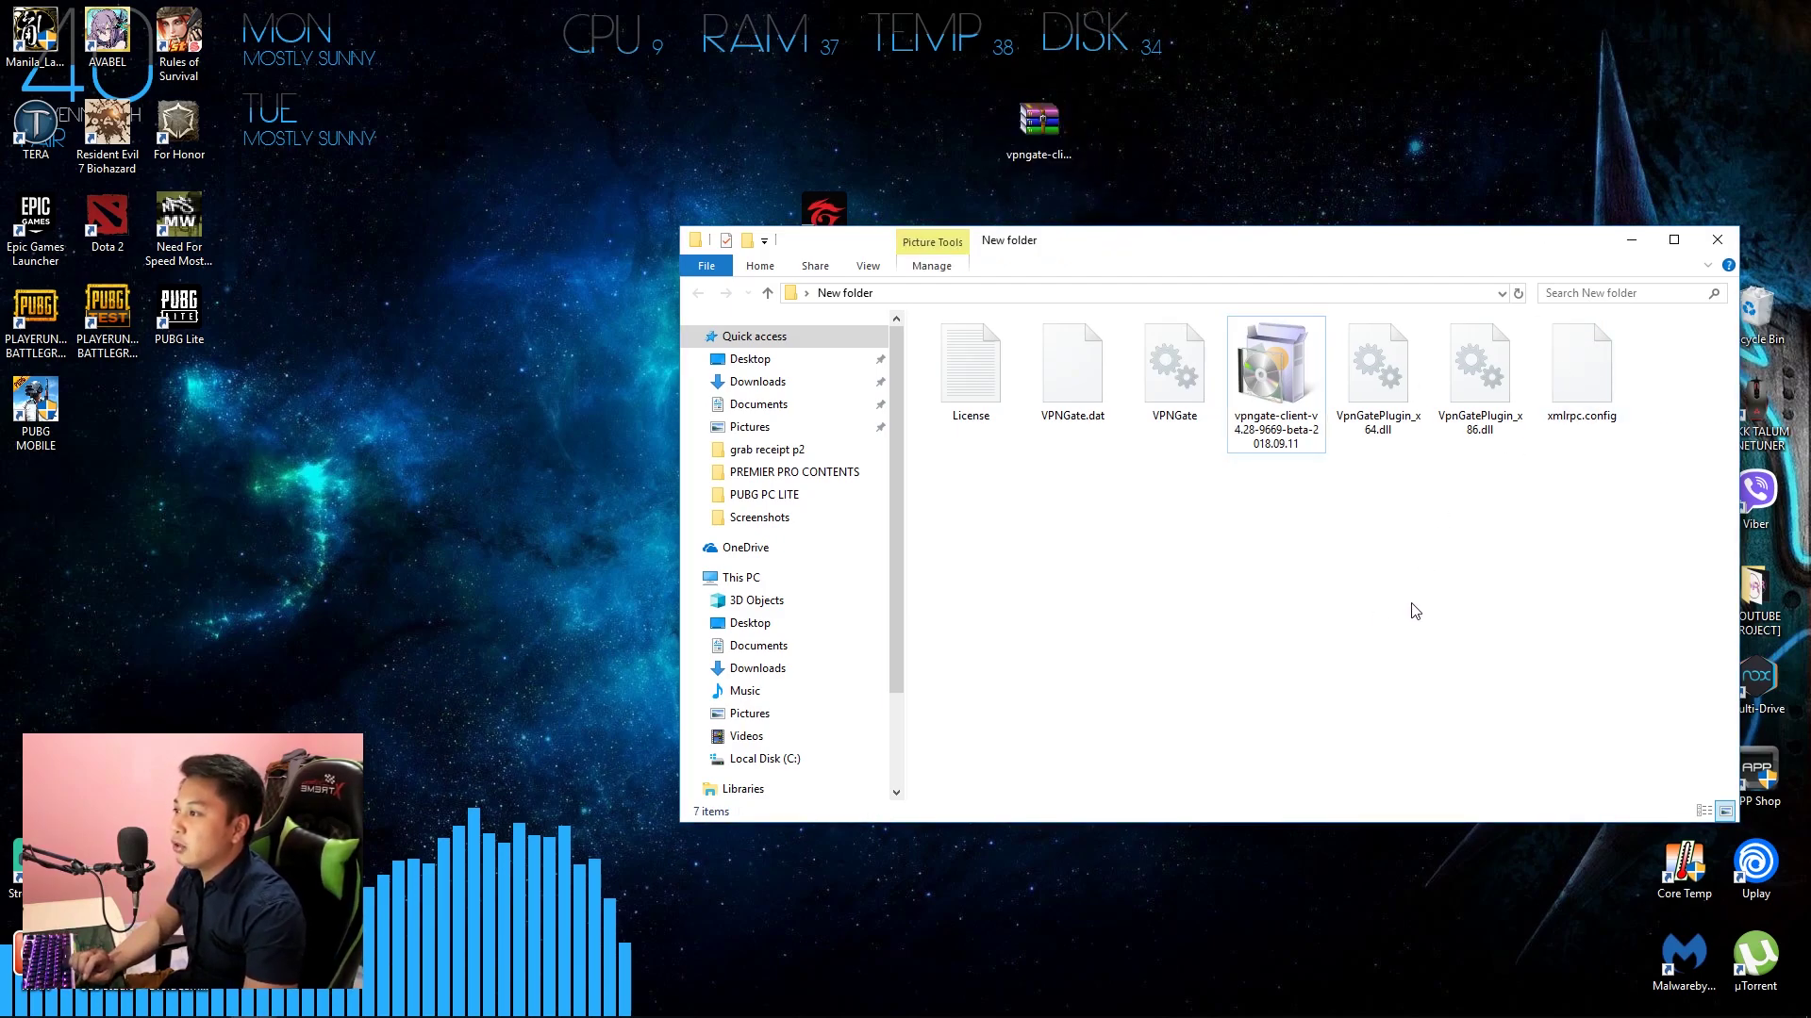
right_click(1283, 388)
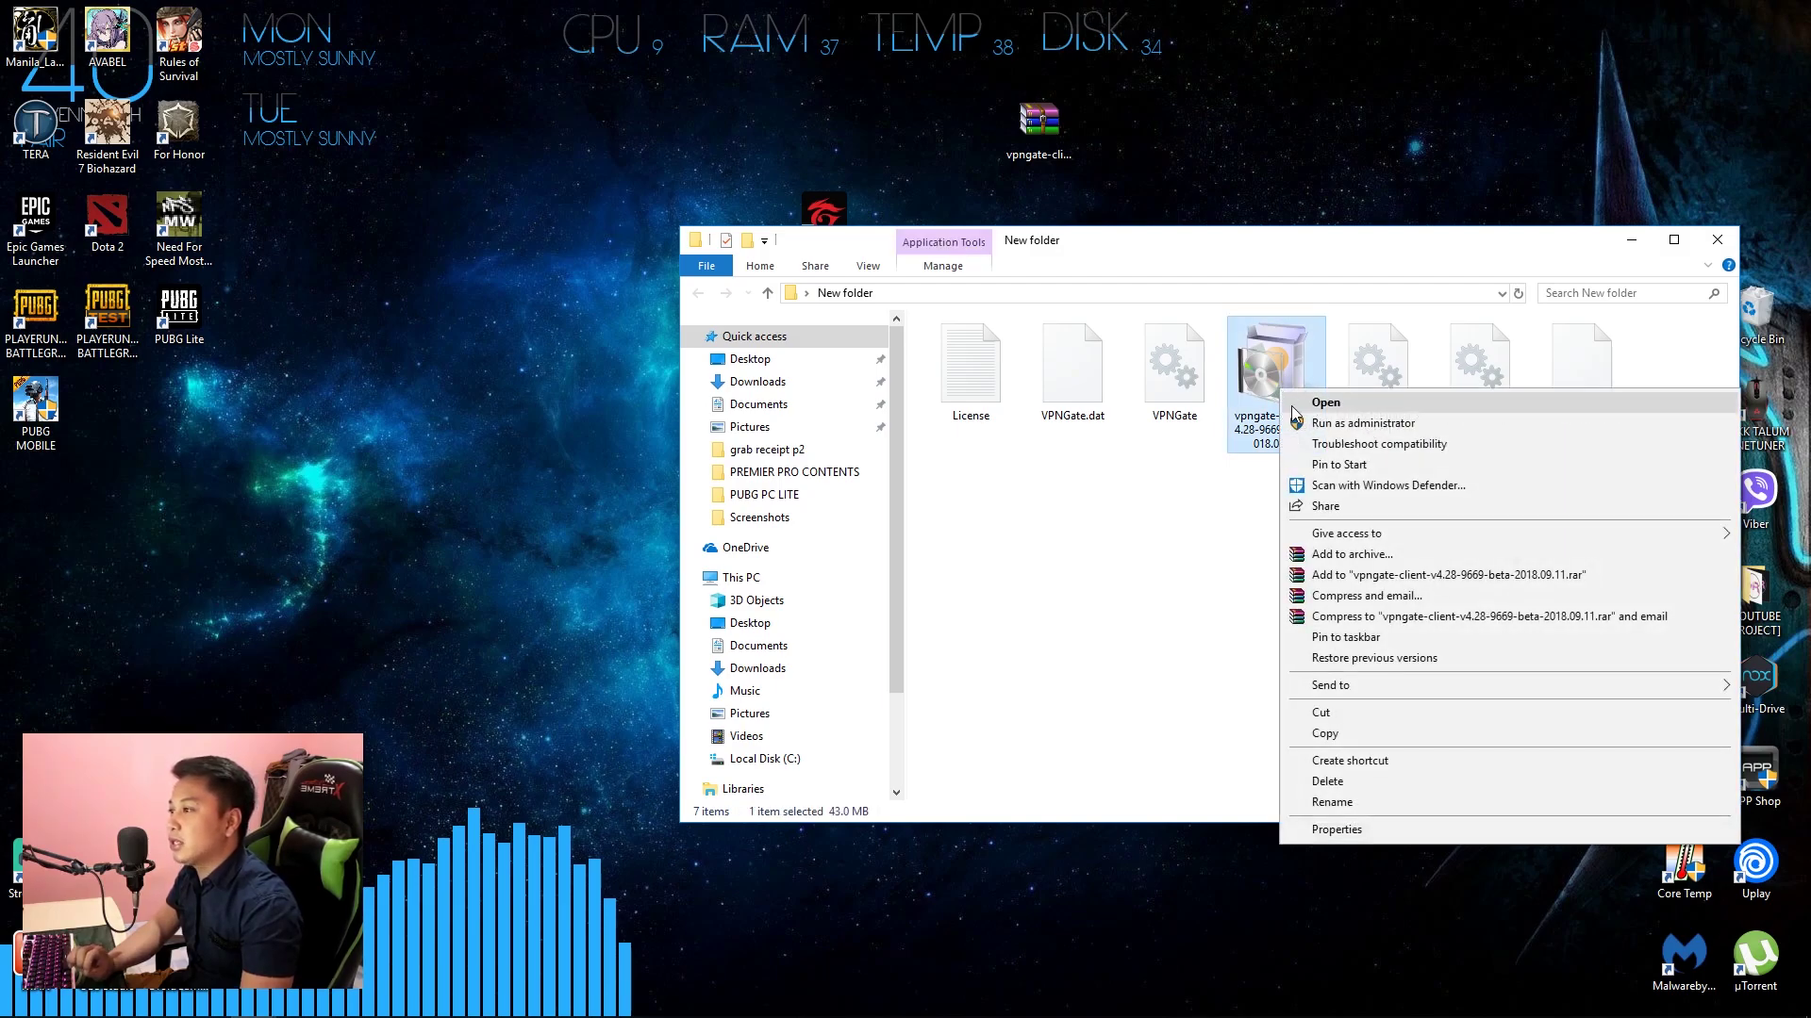
click(1359, 426)
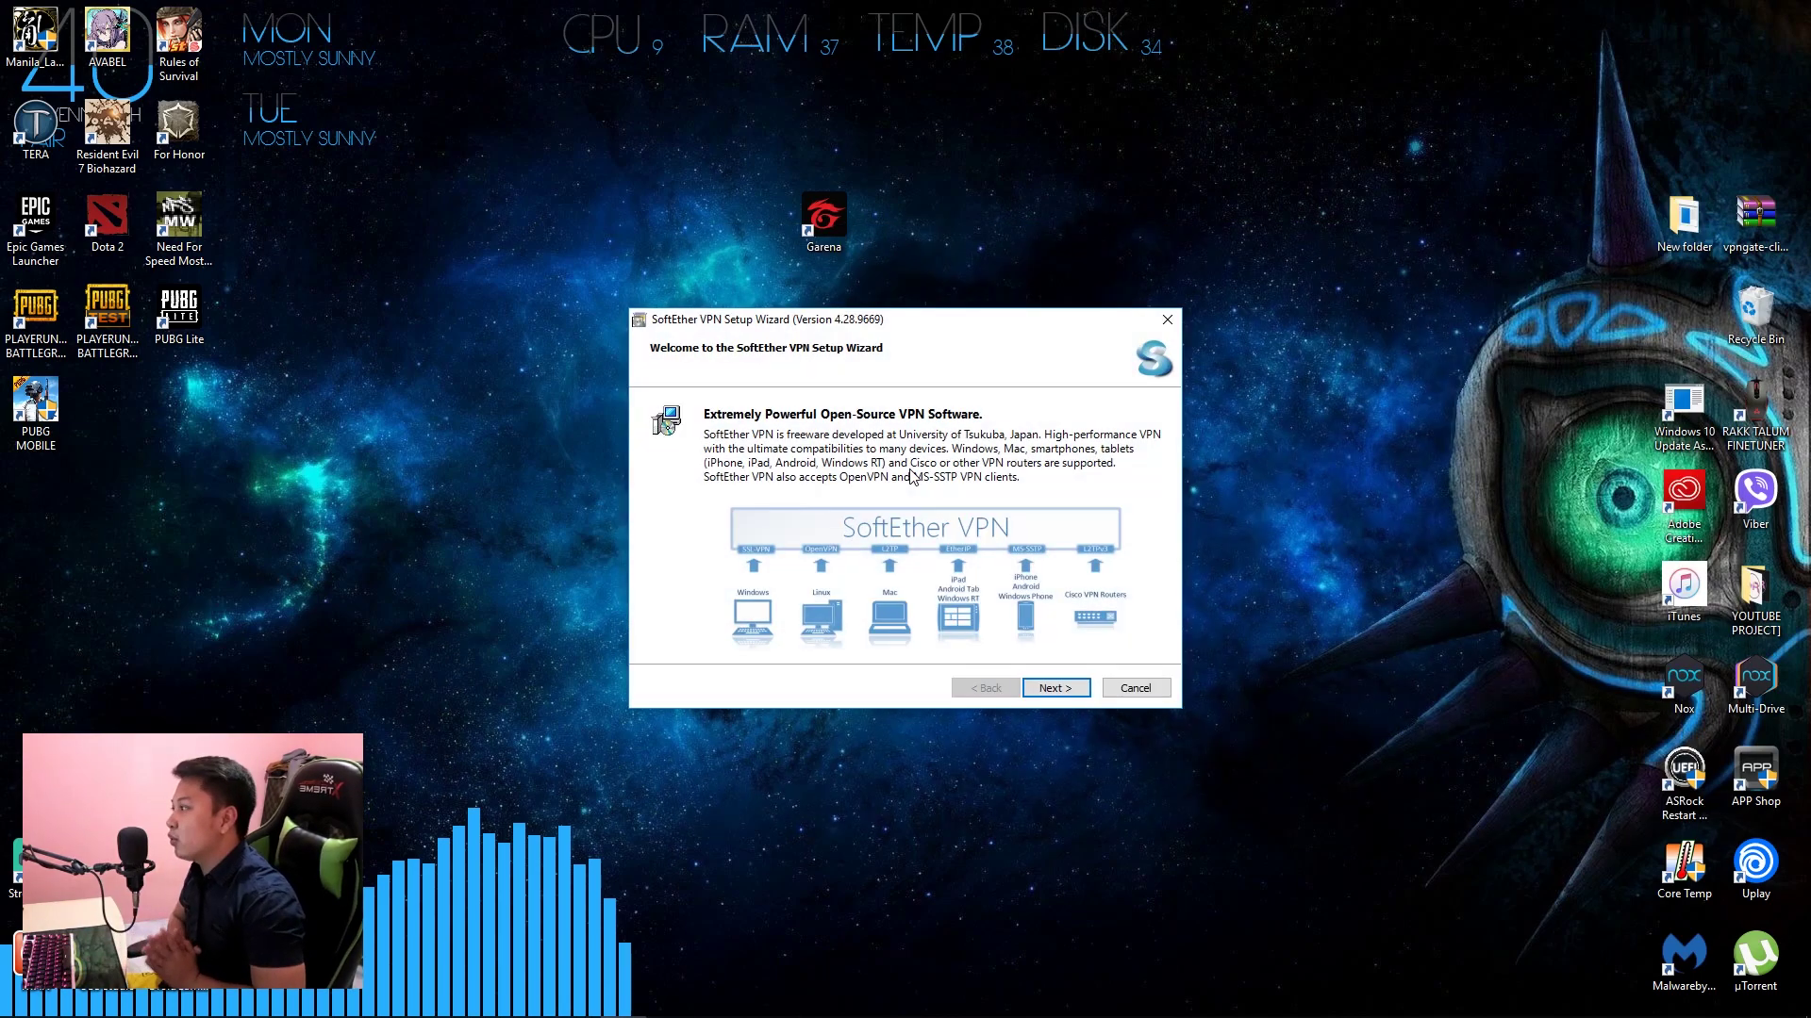
Choose SoftEther VPN Client, accept the licence agreement, and pass the important notices
click(1055, 689)
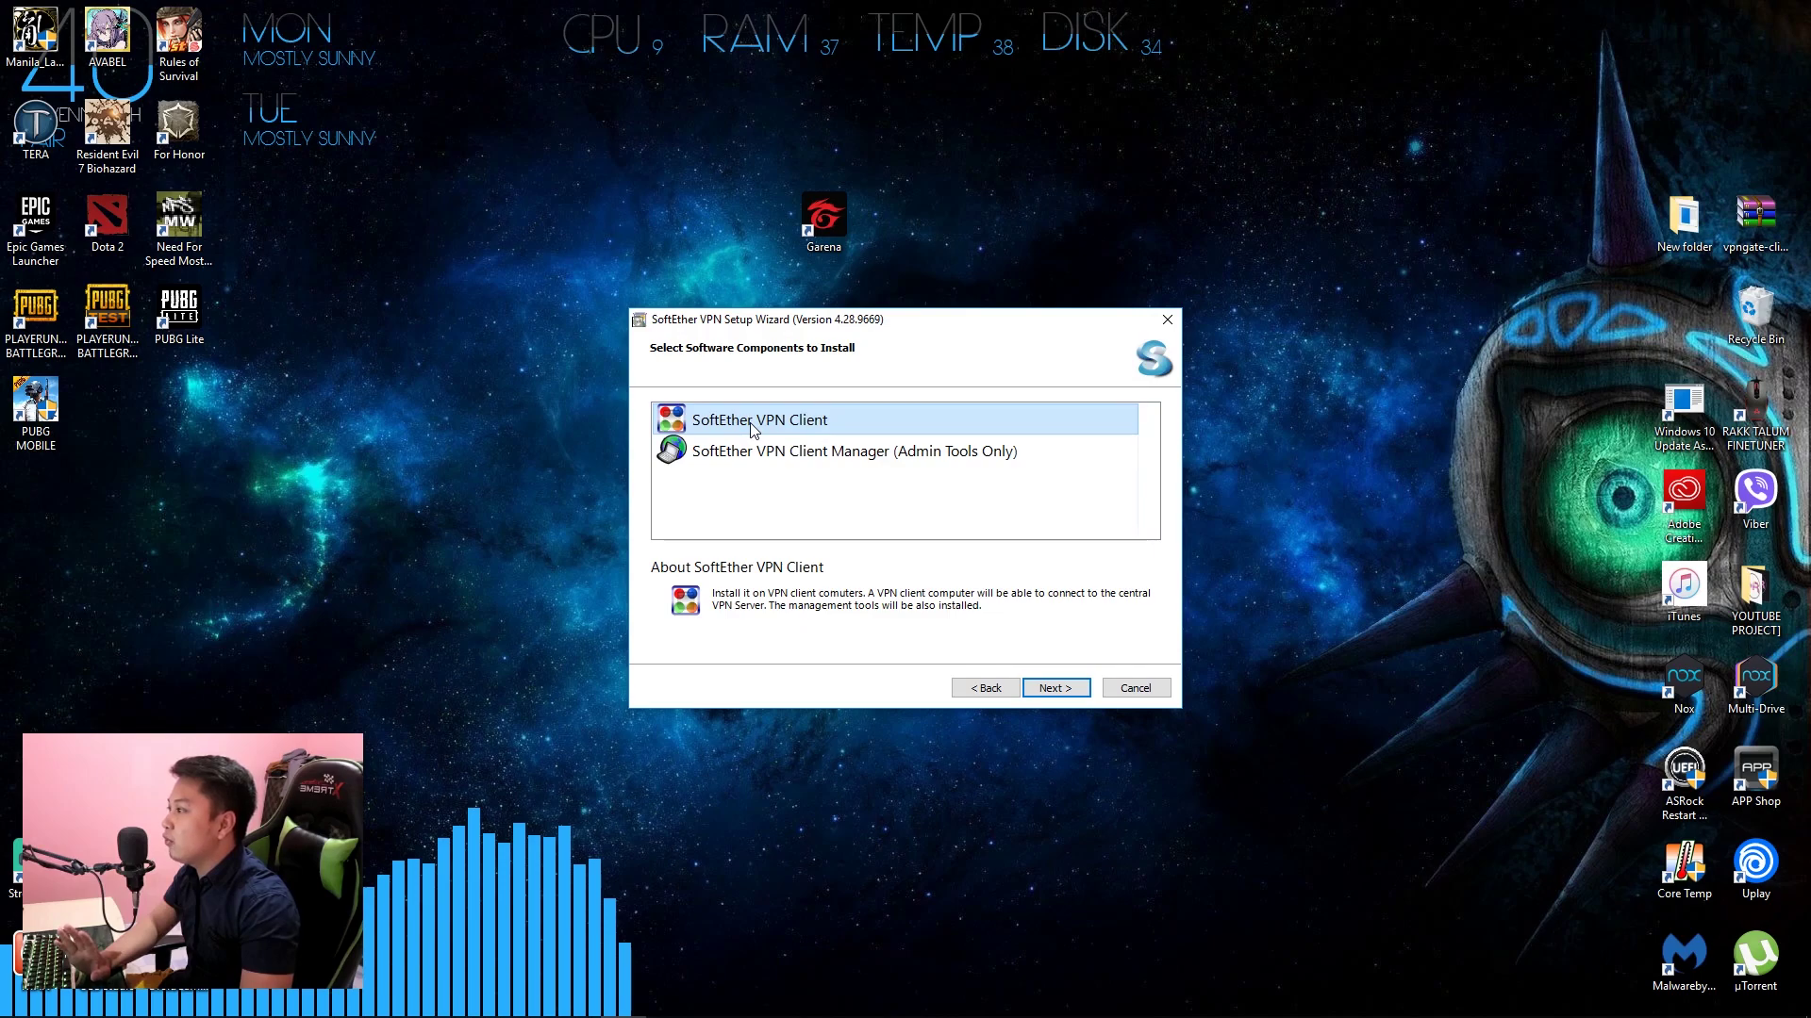
click(1062, 689)
click(666, 602)
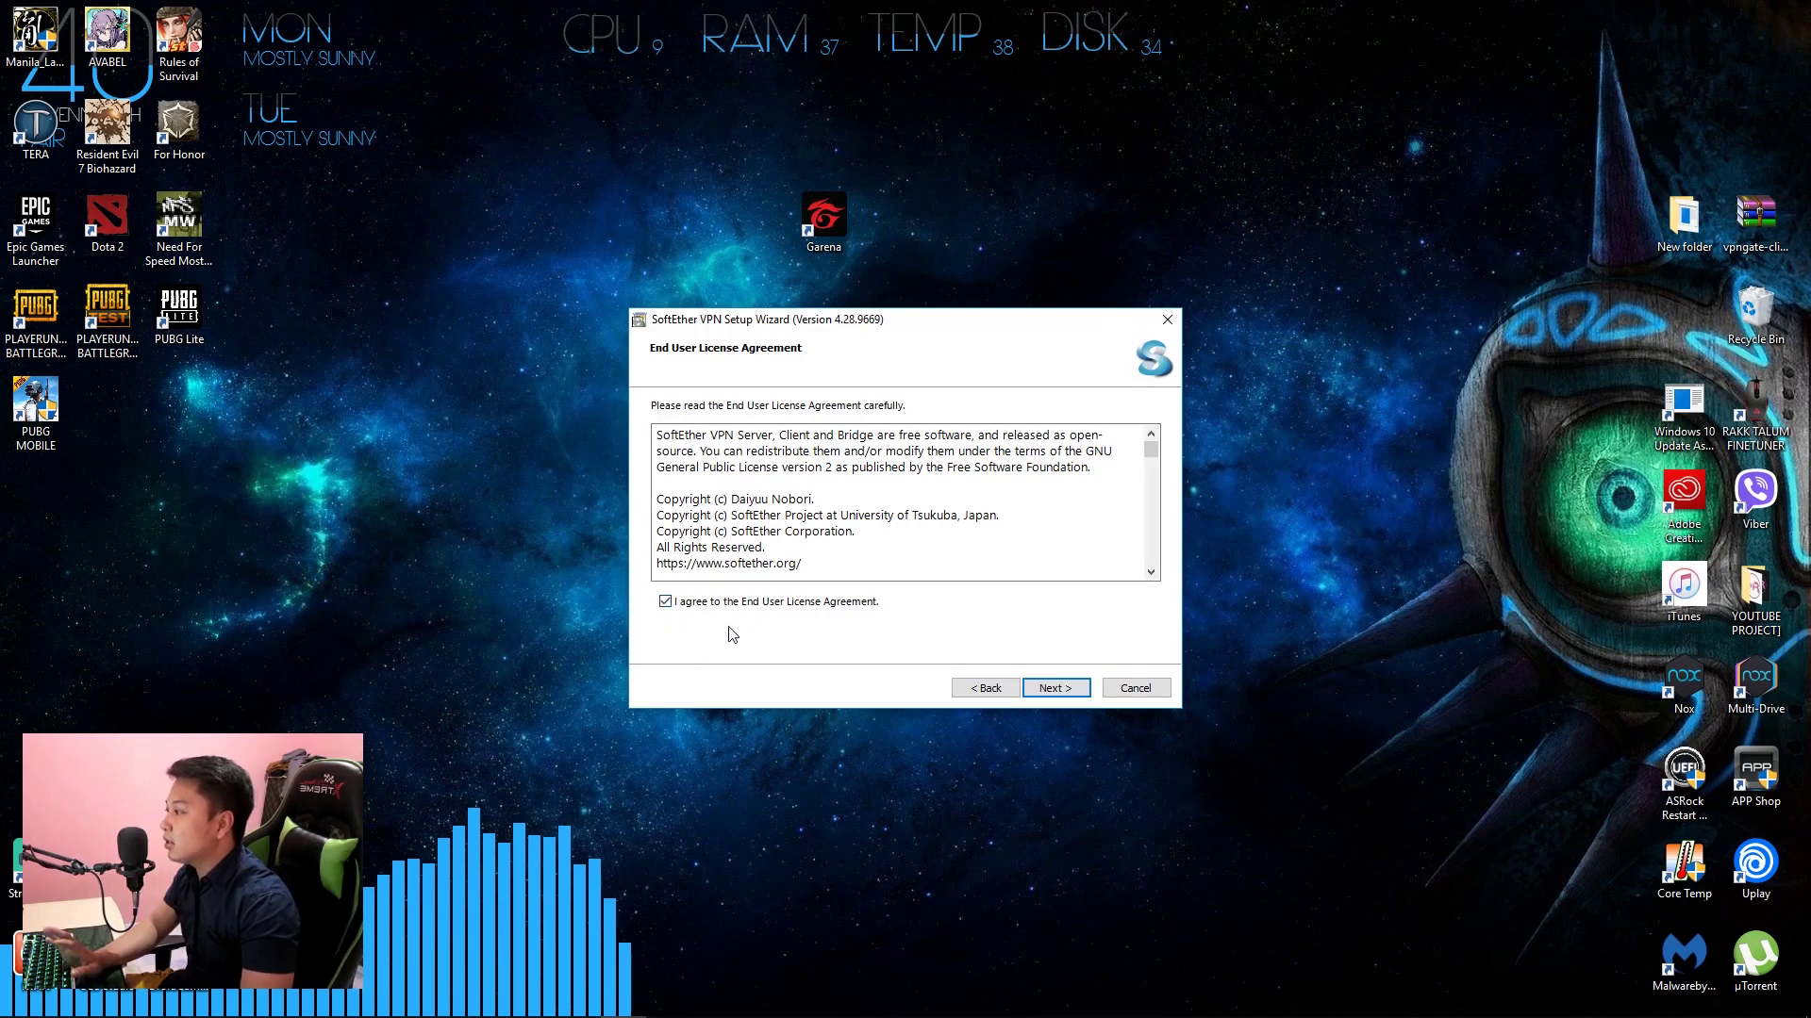
click(1066, 699)
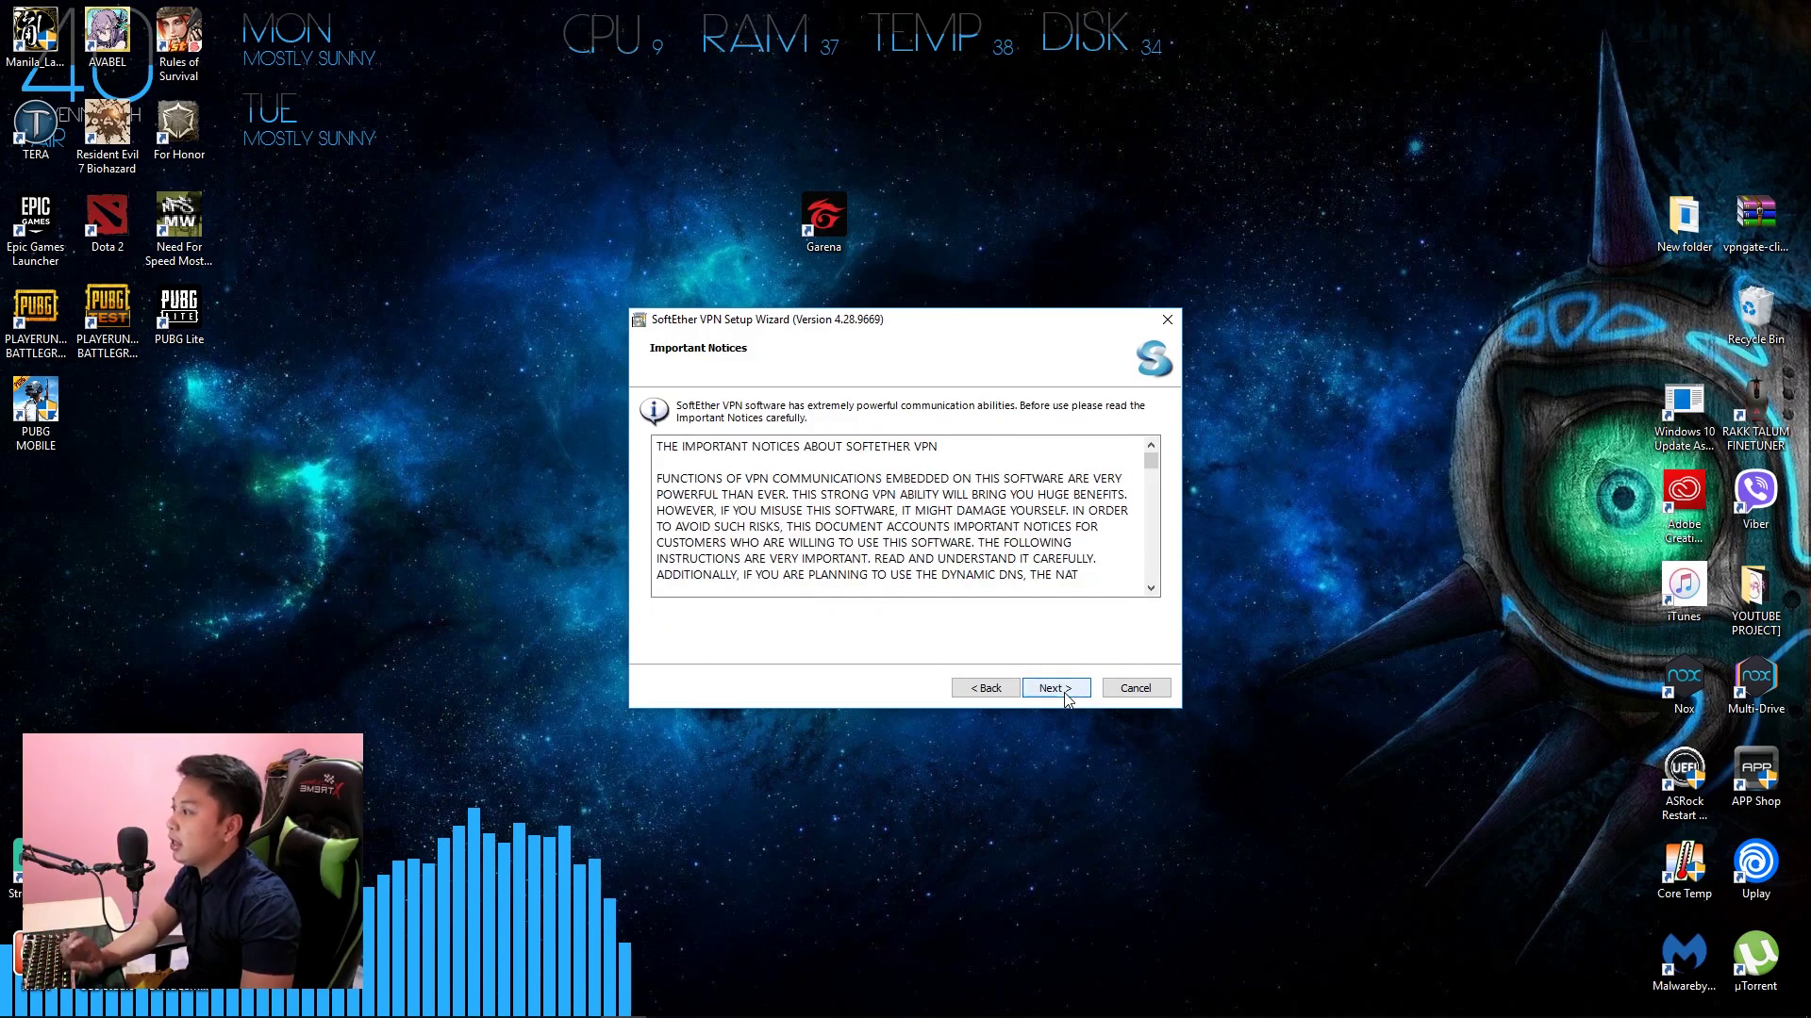
click(1066, 699)
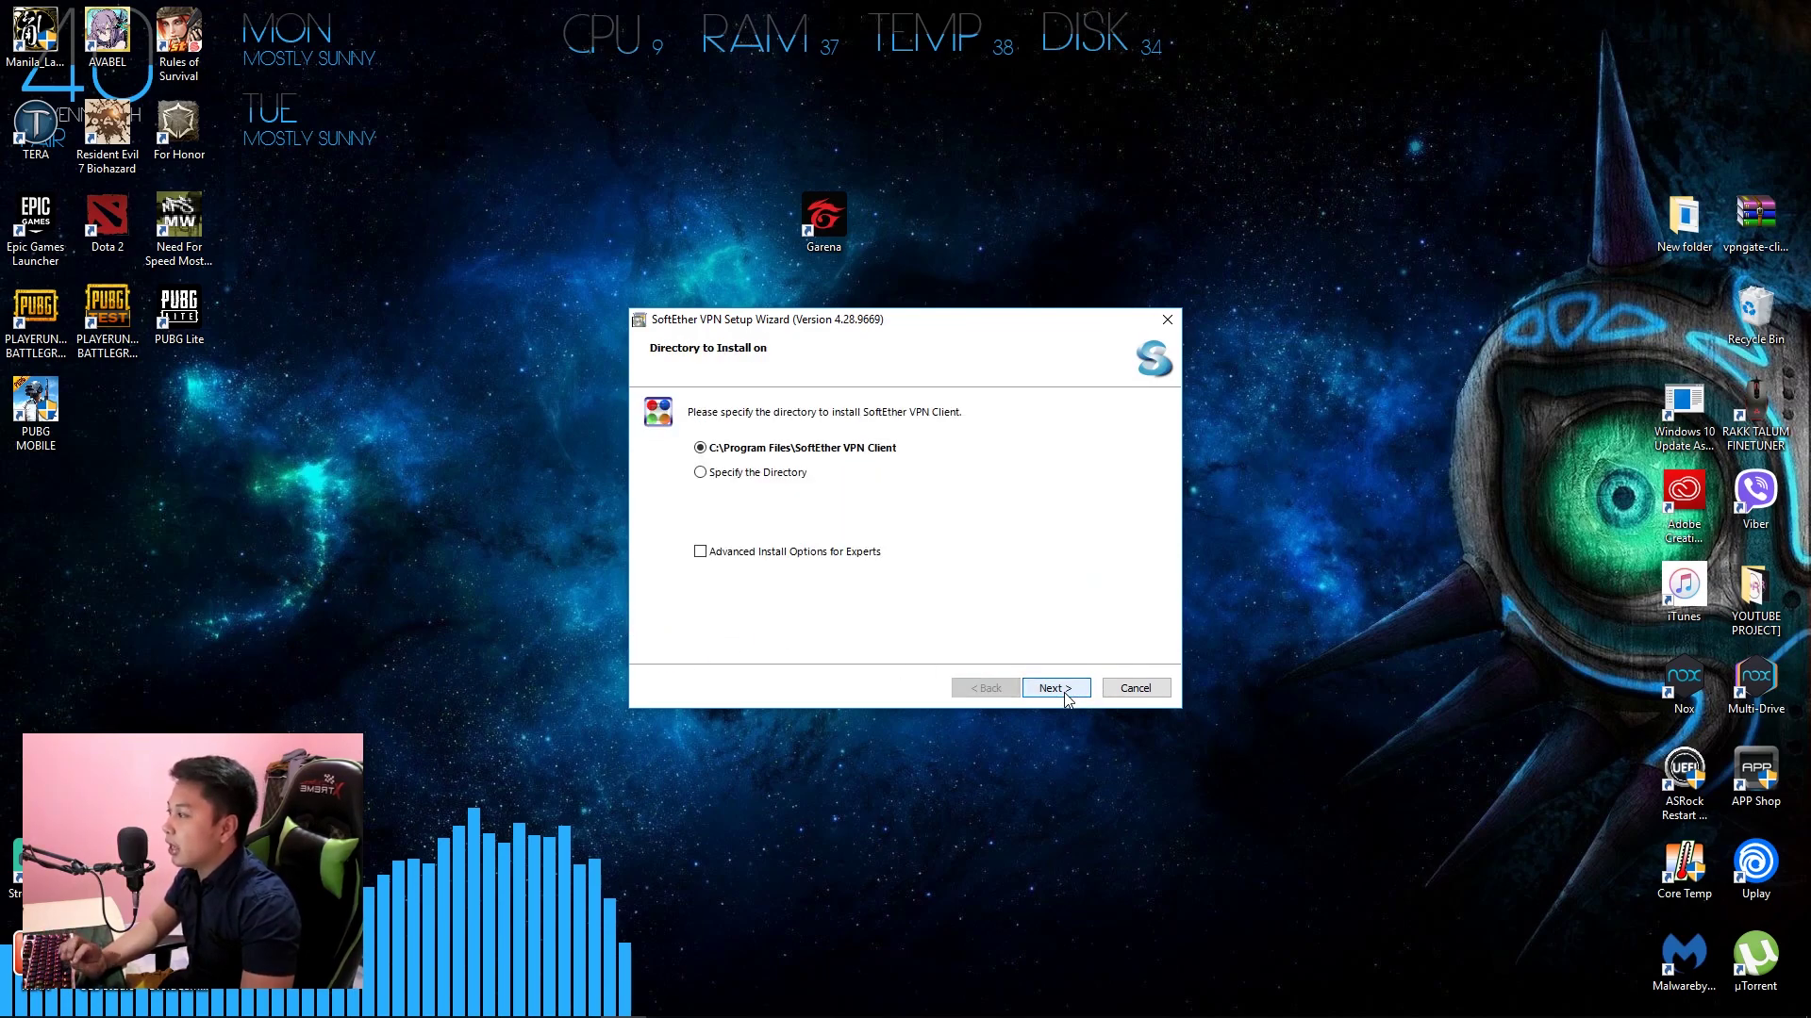
Set a custom install directory in the desktop folder and start the installation
click(700, 474)
click(1149, 501)
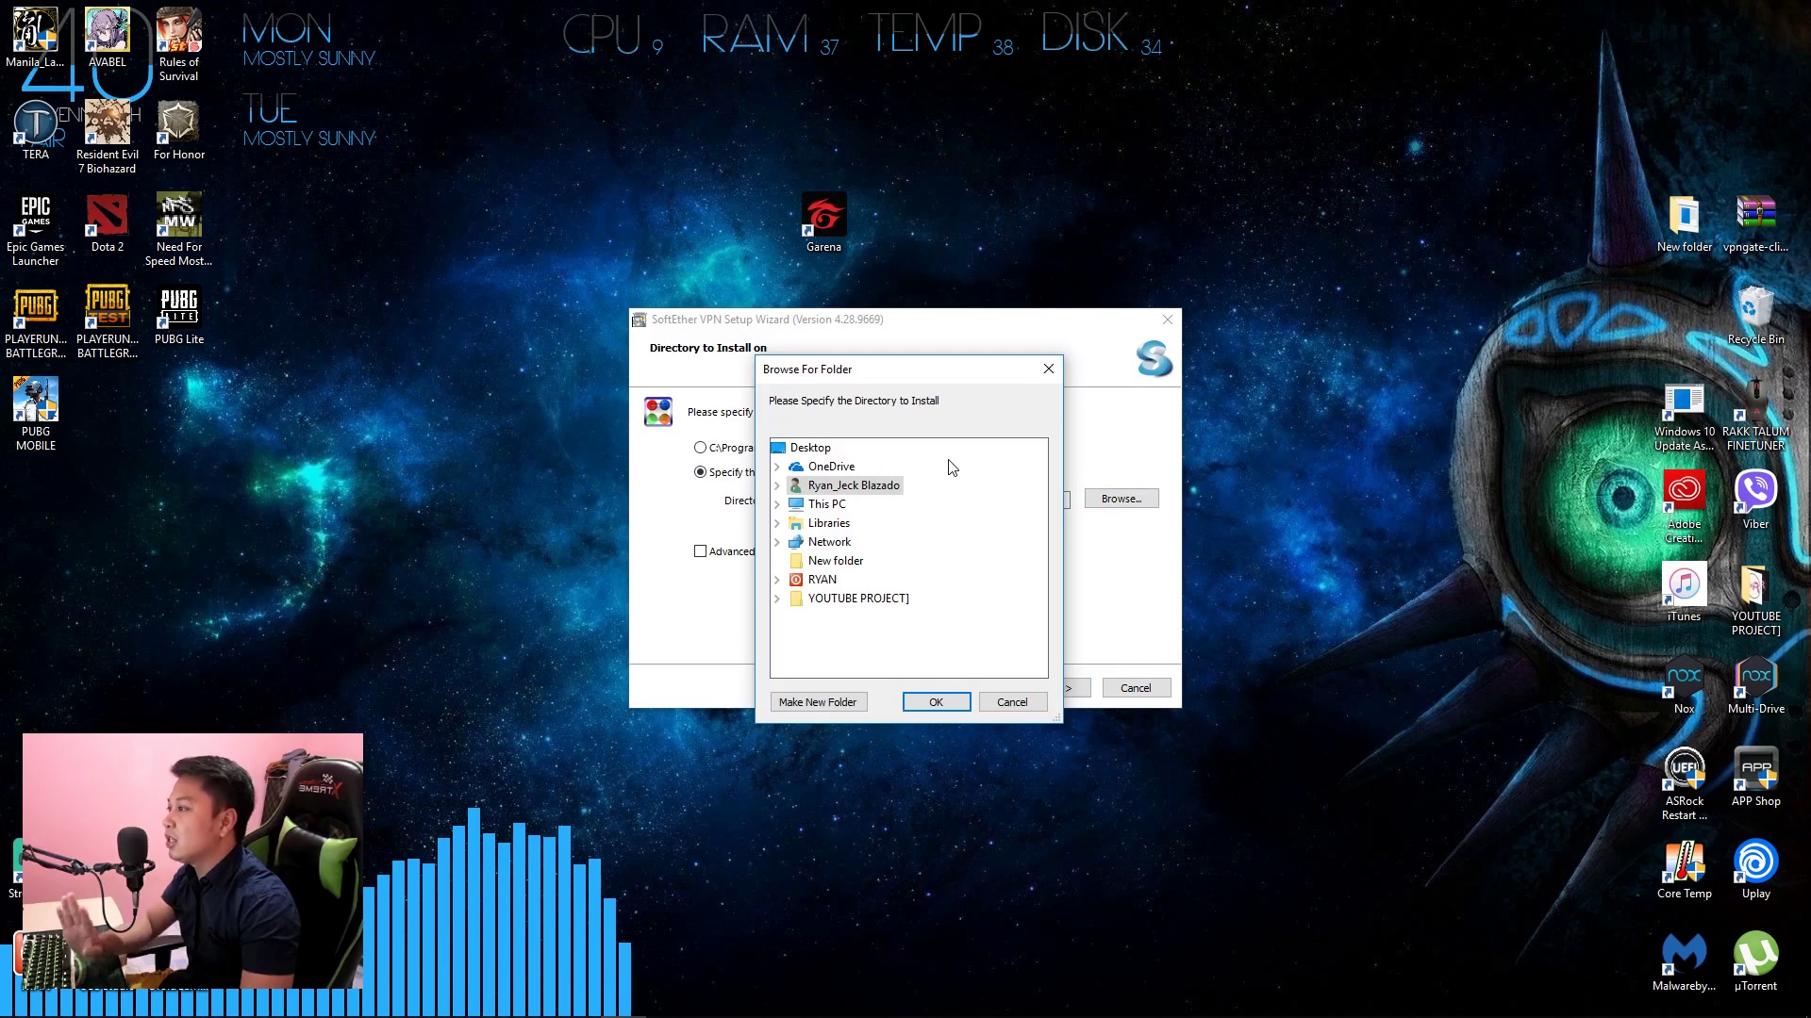
double_click(823, 580)
click(935, 702)
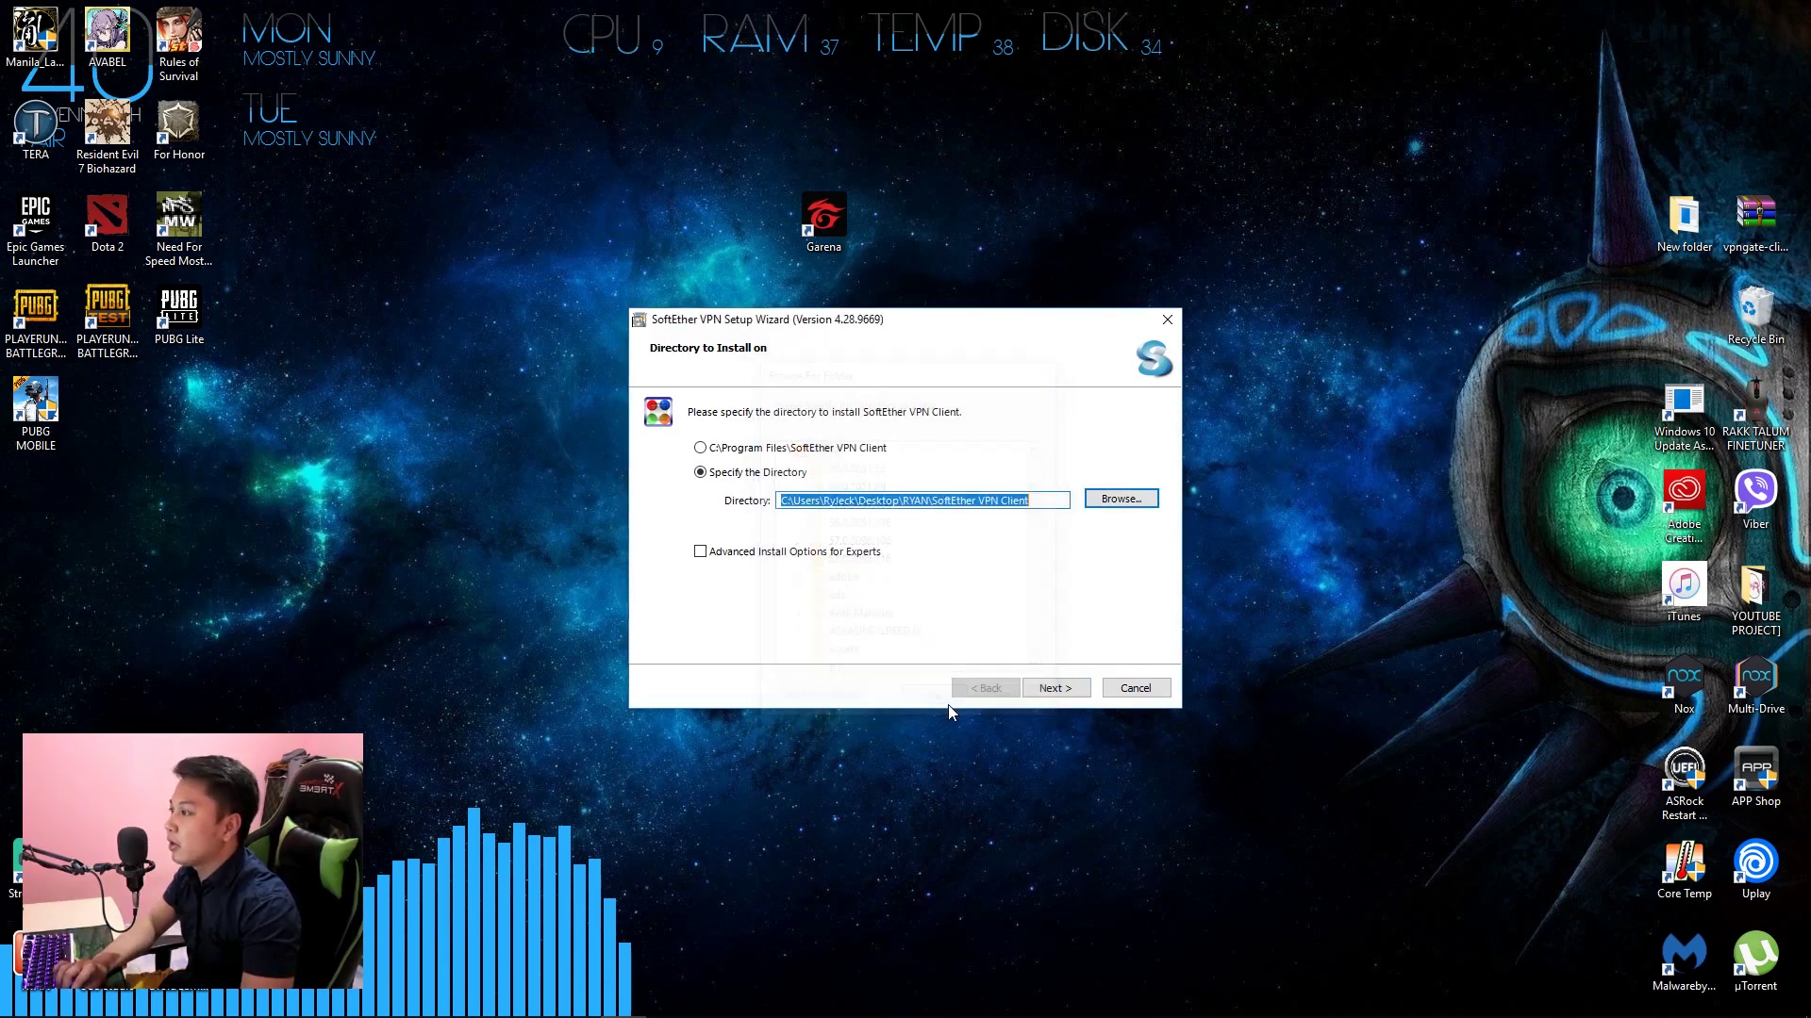
click(1069, 691)
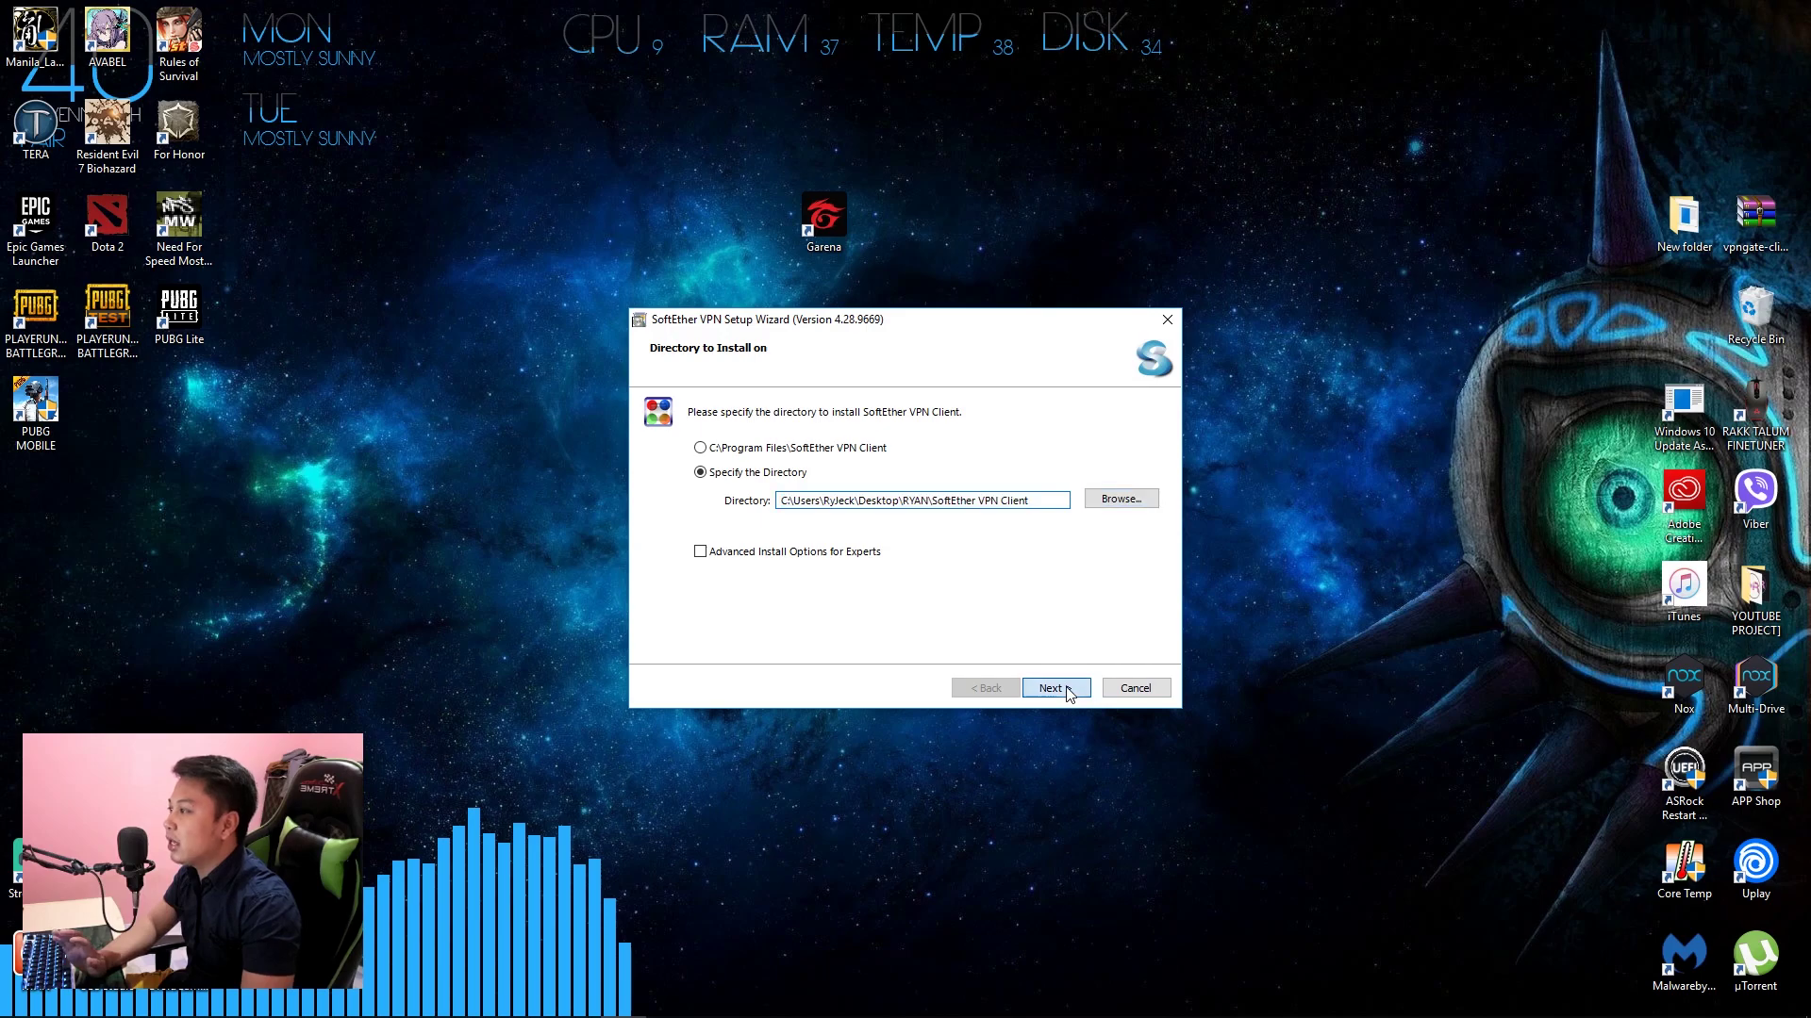
click(1068, 691)
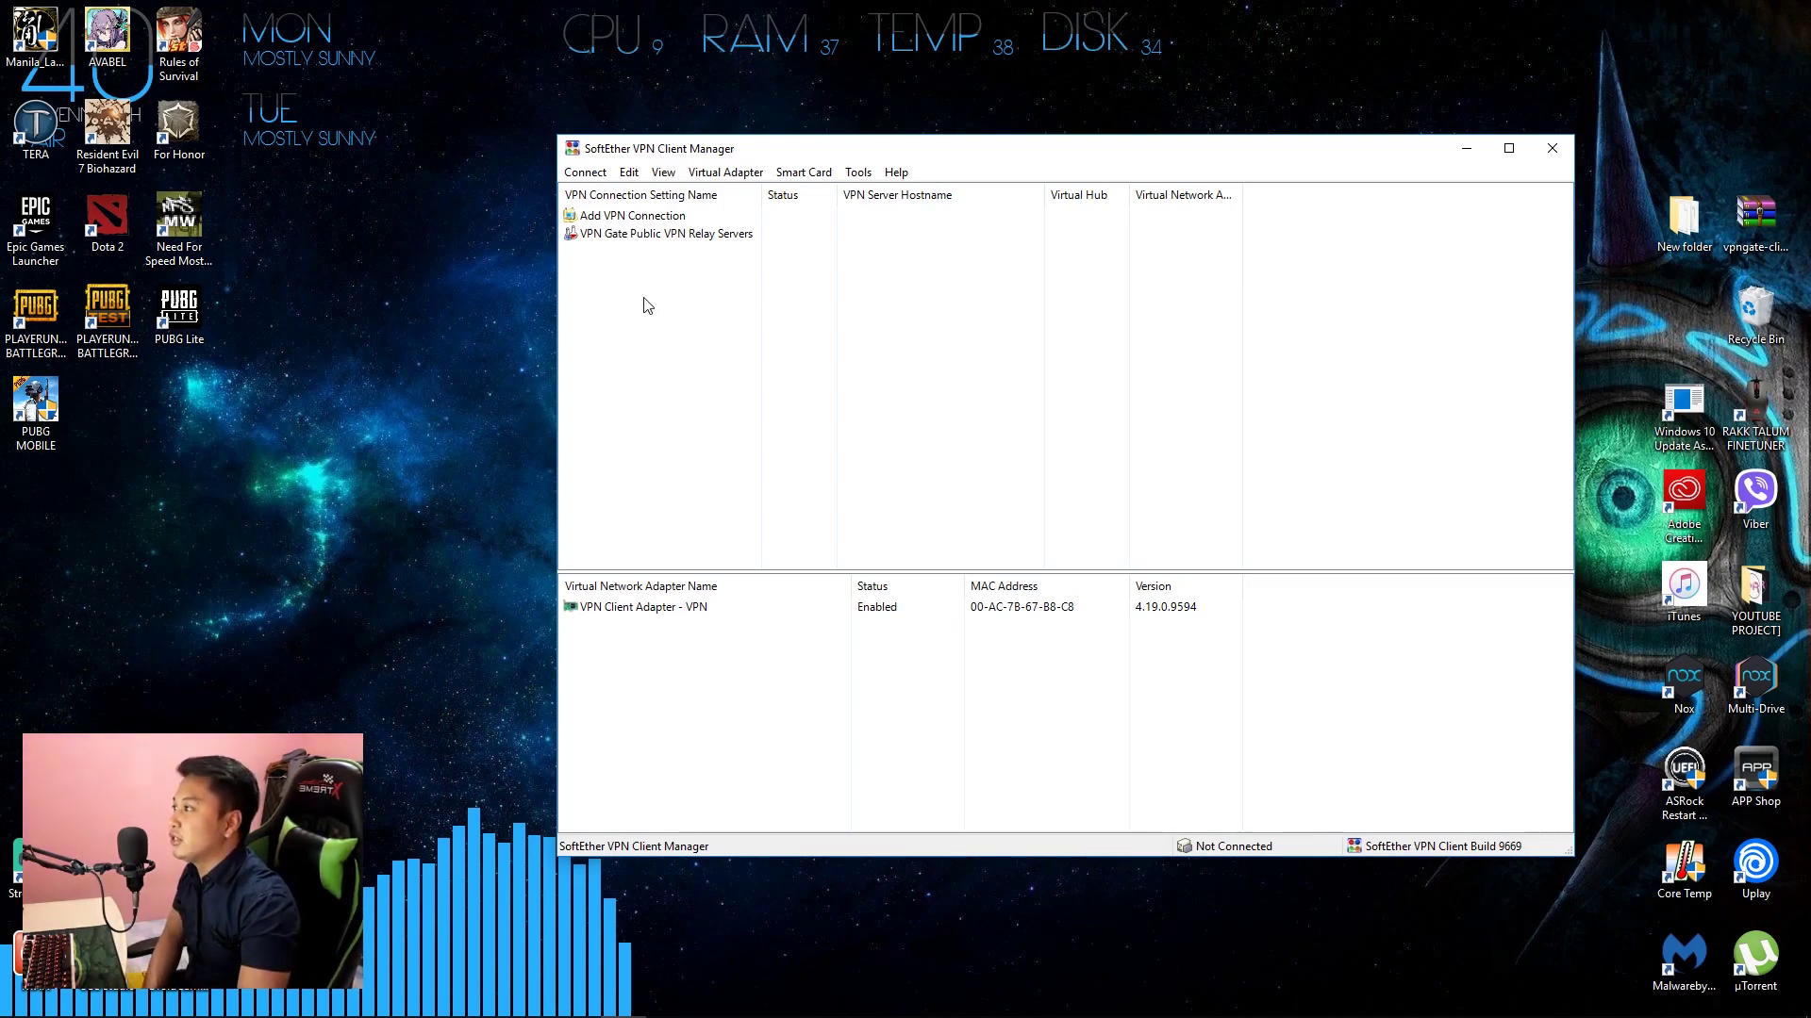
Open the VPN Gate Public VPN Relay Servers list and refresh it
click(666, 236)
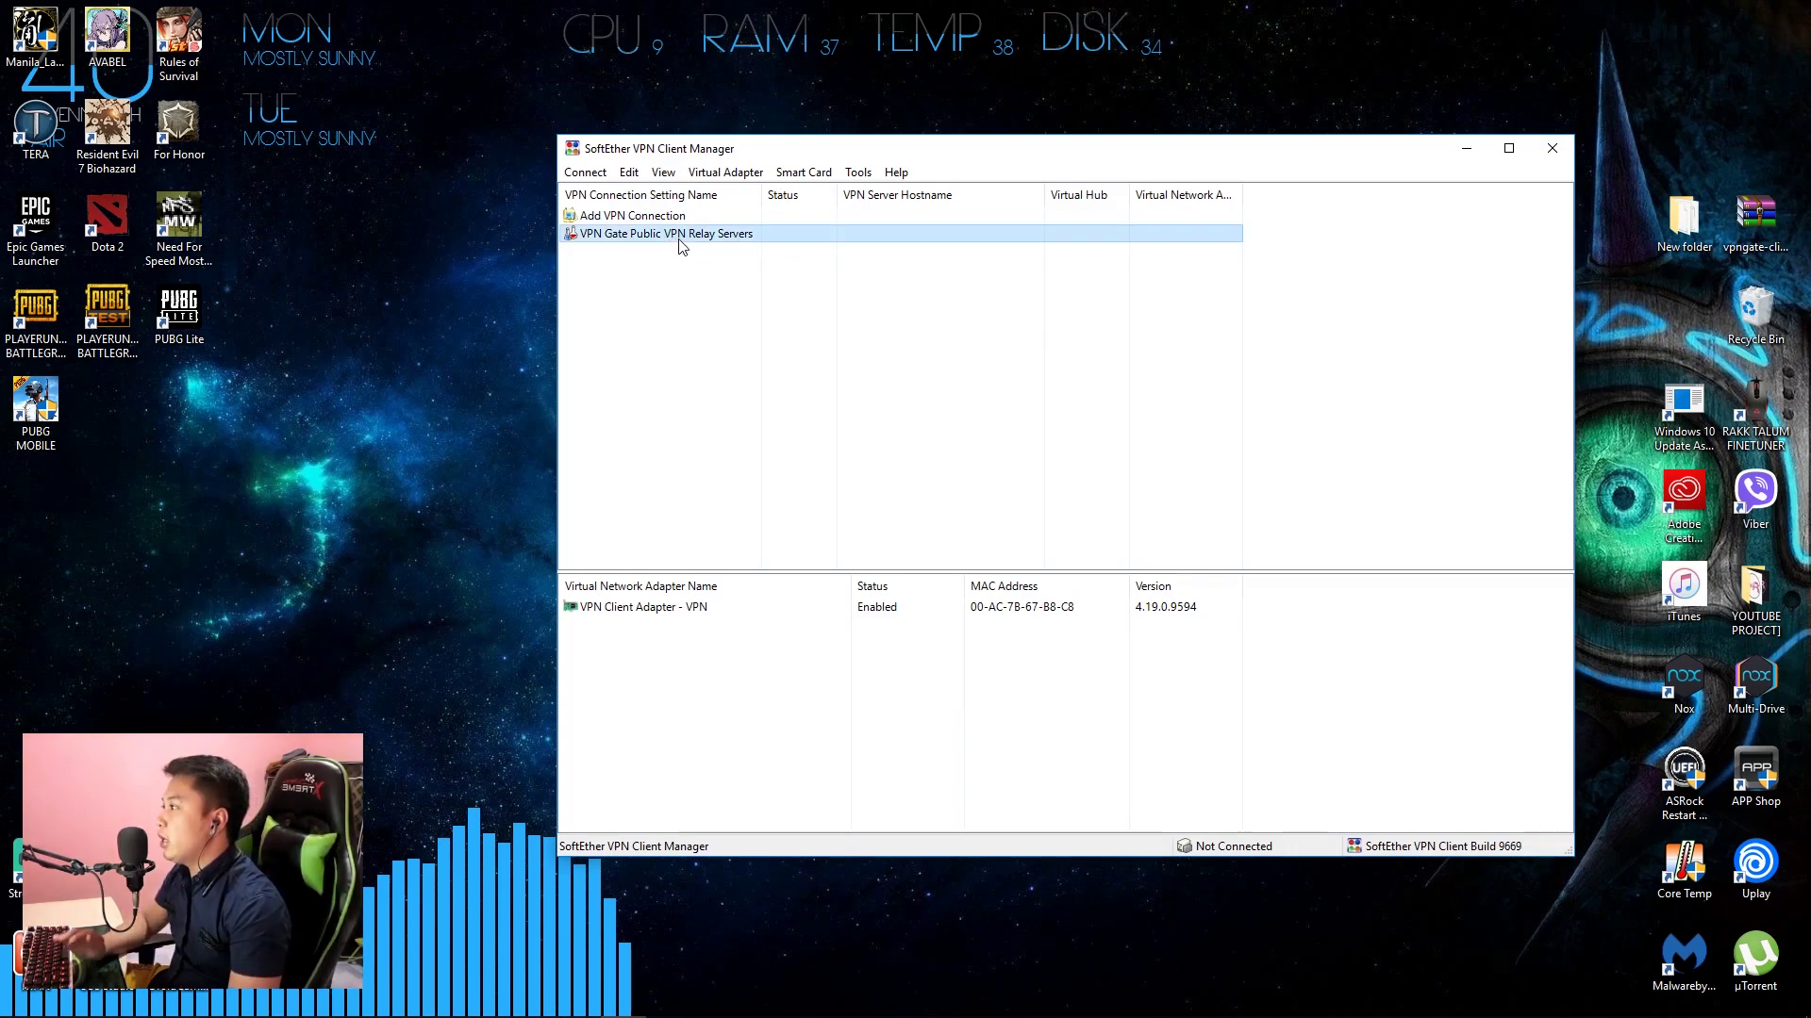
double_click(680, 240)
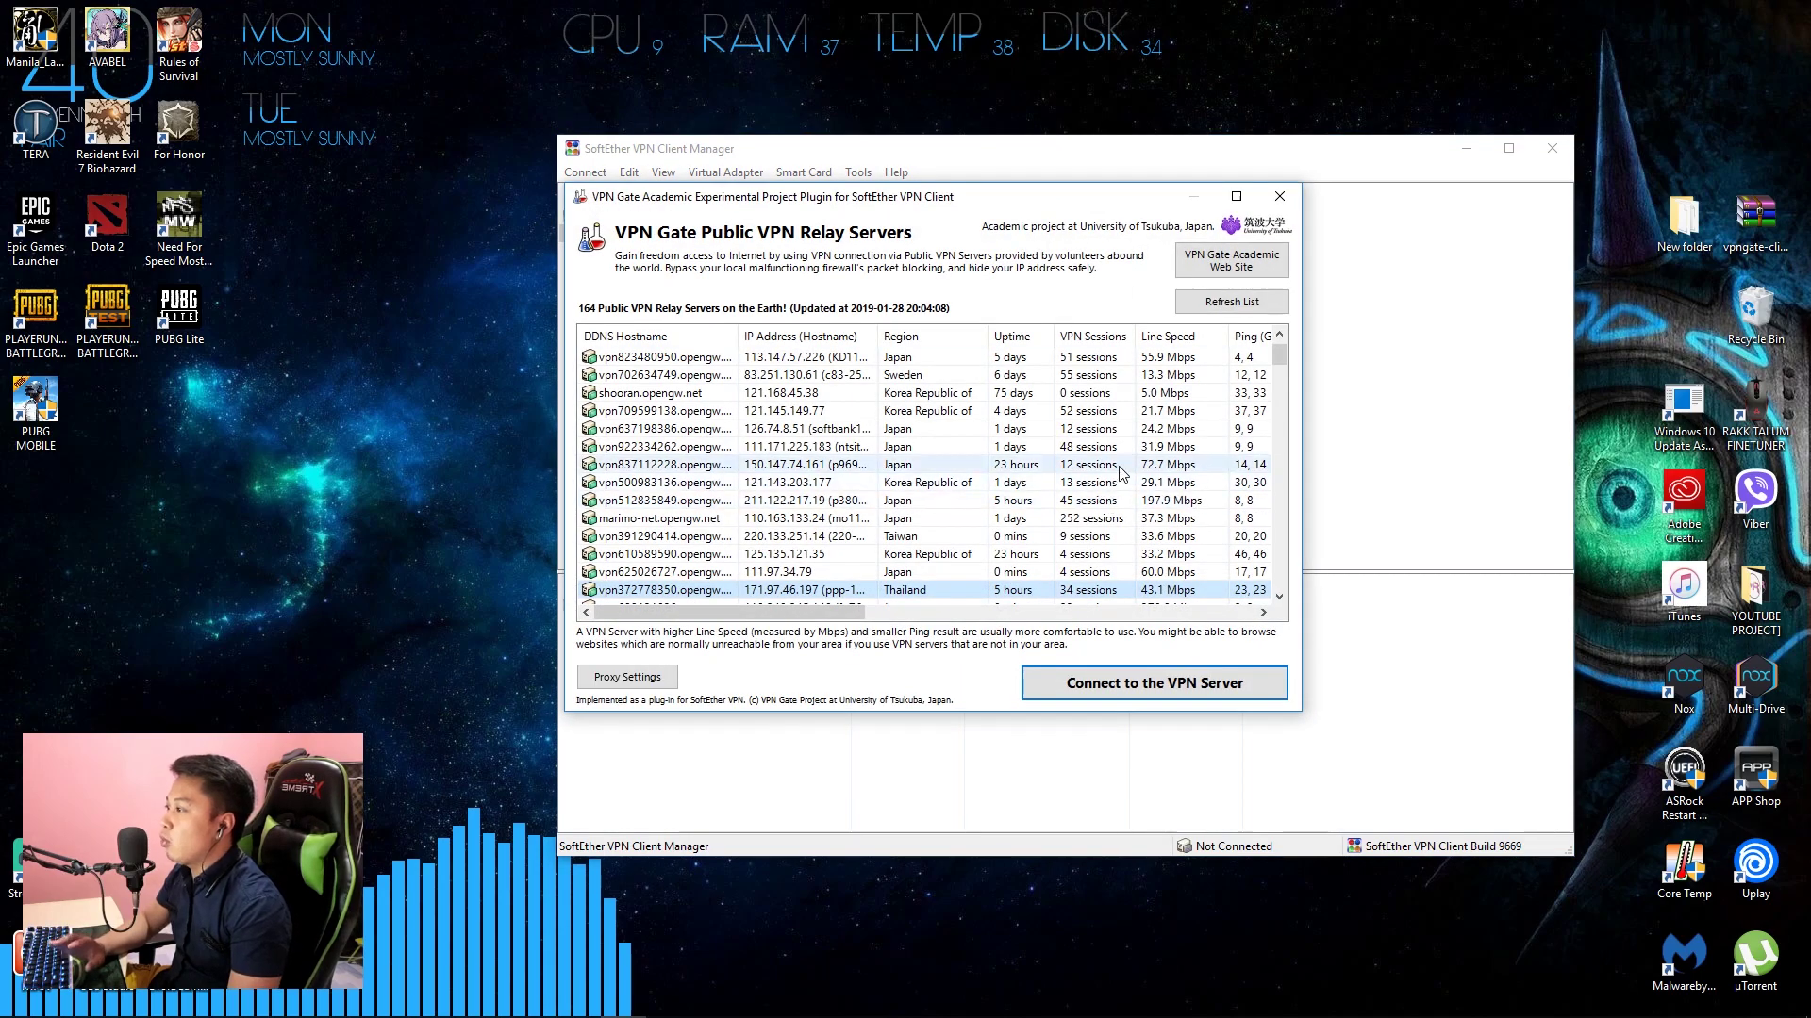
click(1231, 306)
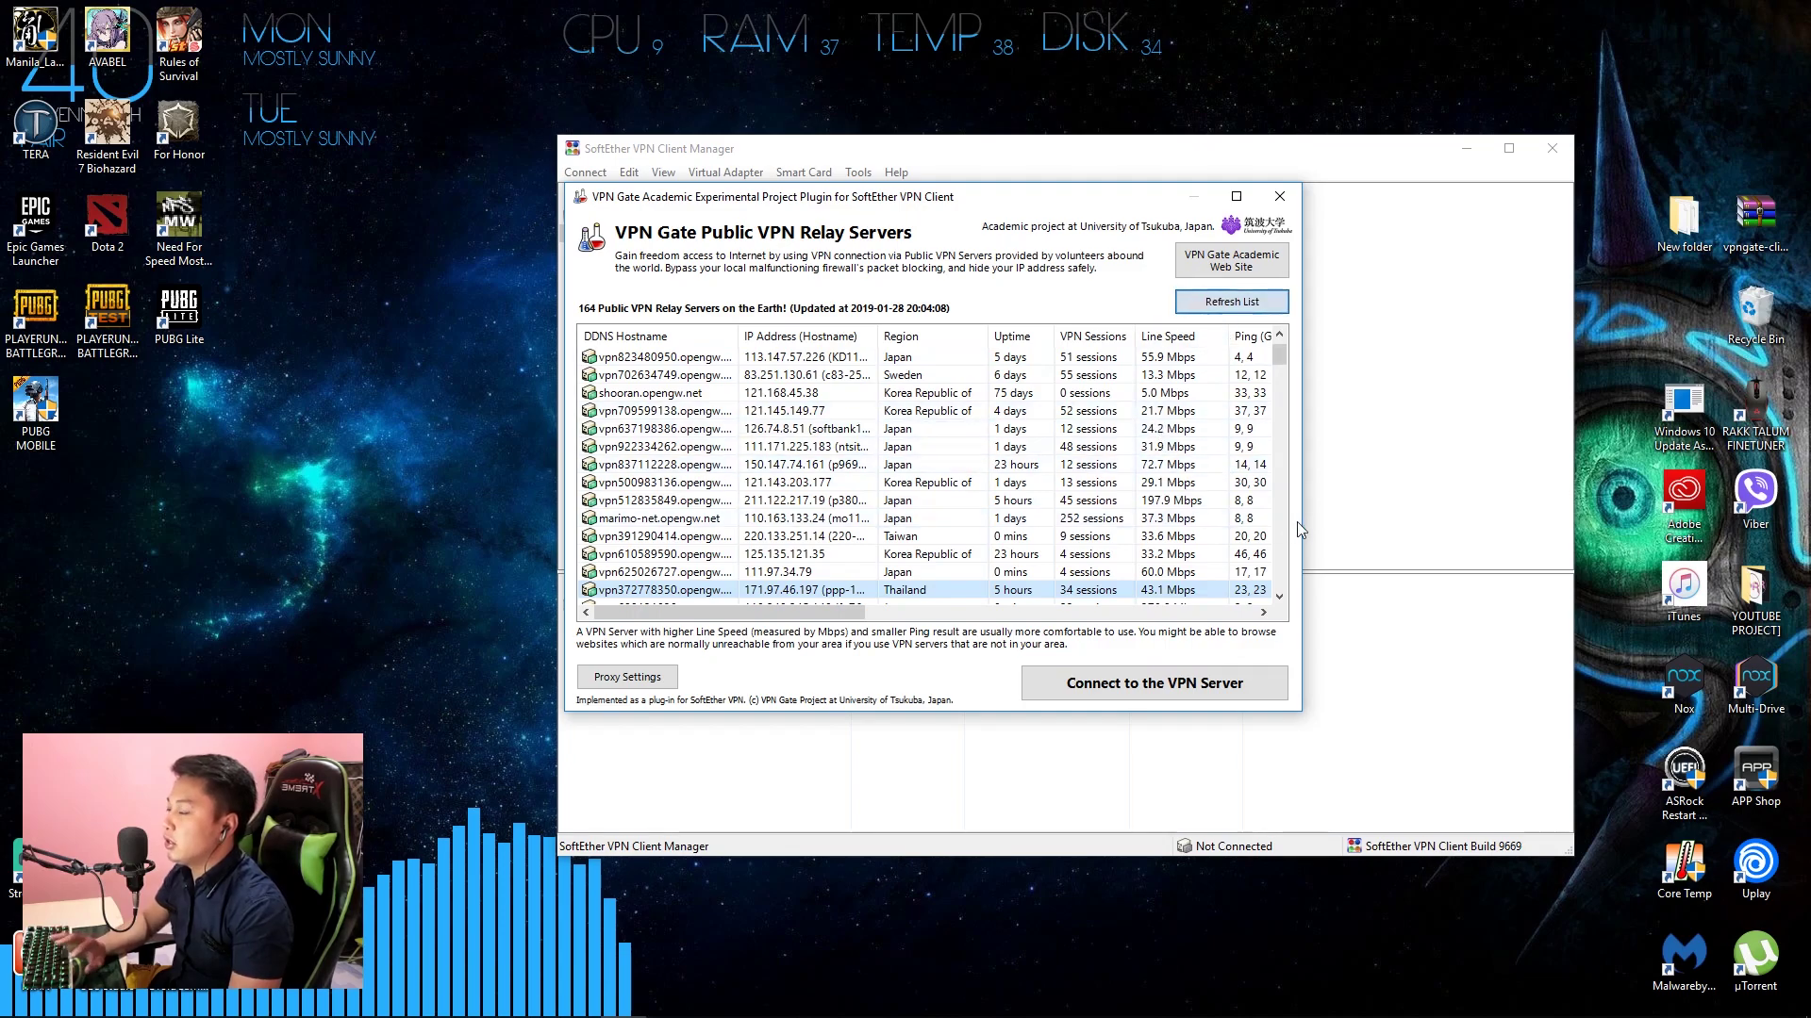
scroll(1037, 464, down, 7)
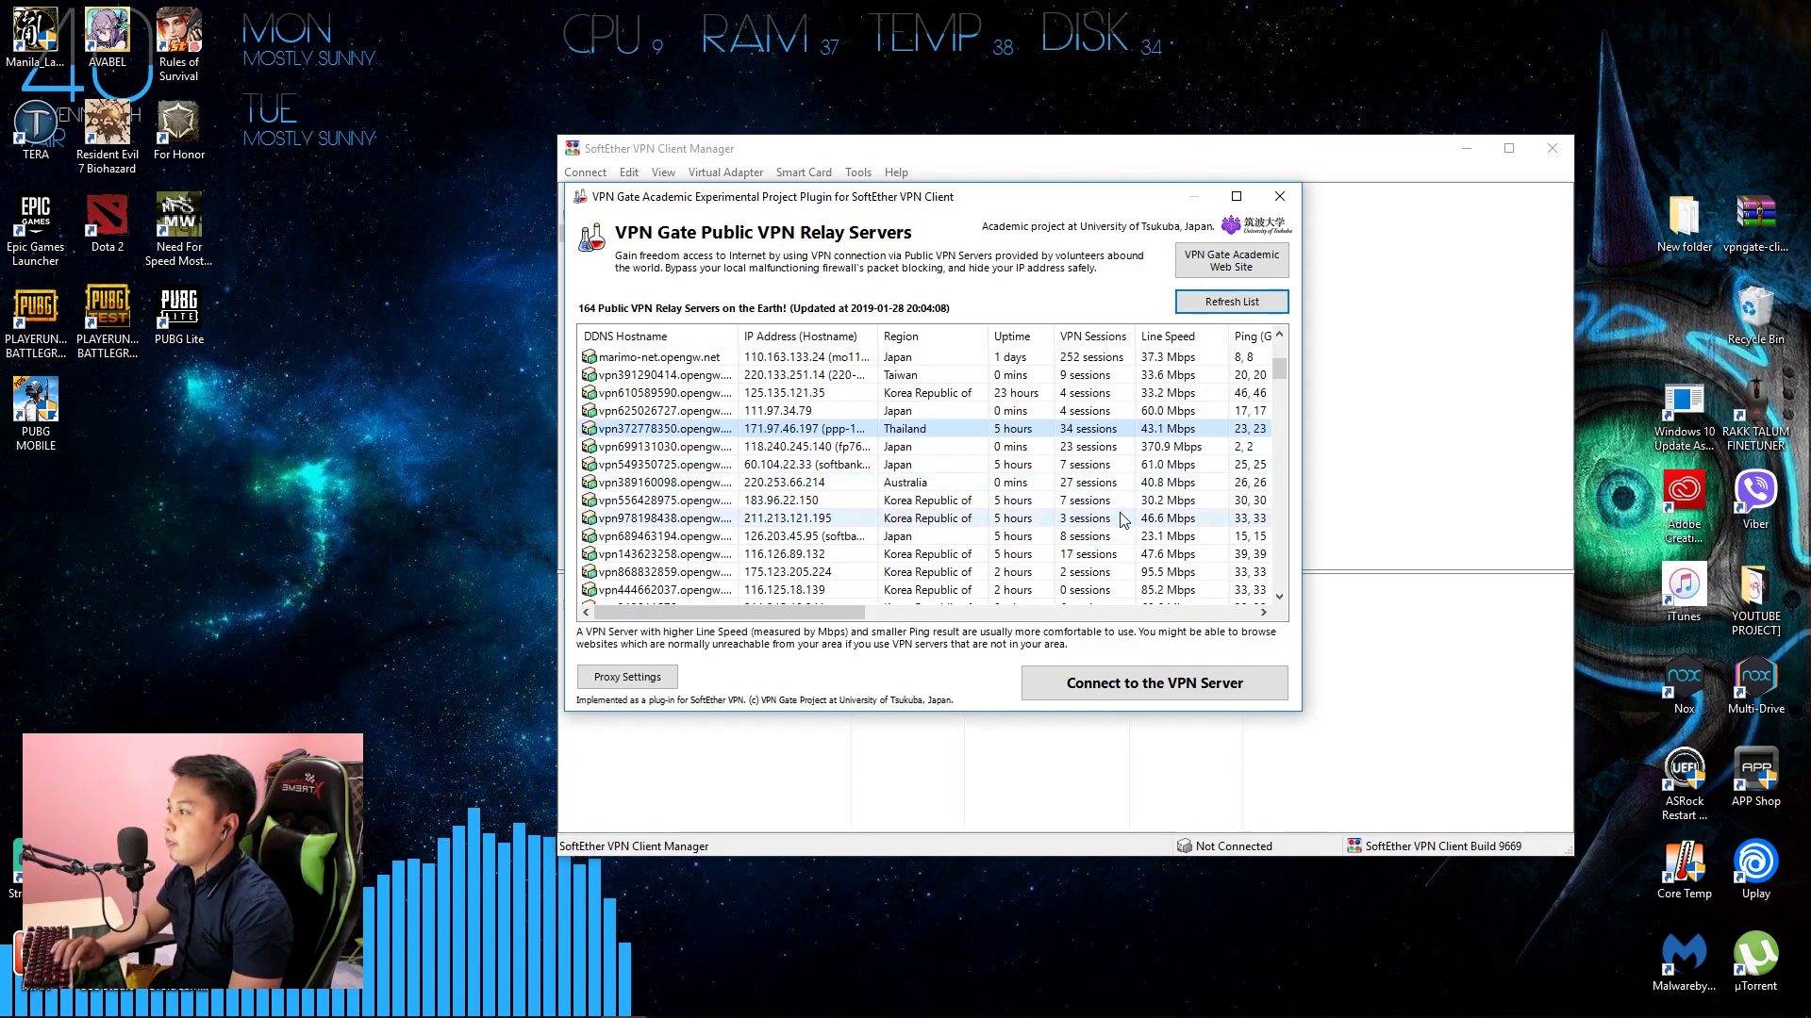
scroll(1092, 502, down, 3)
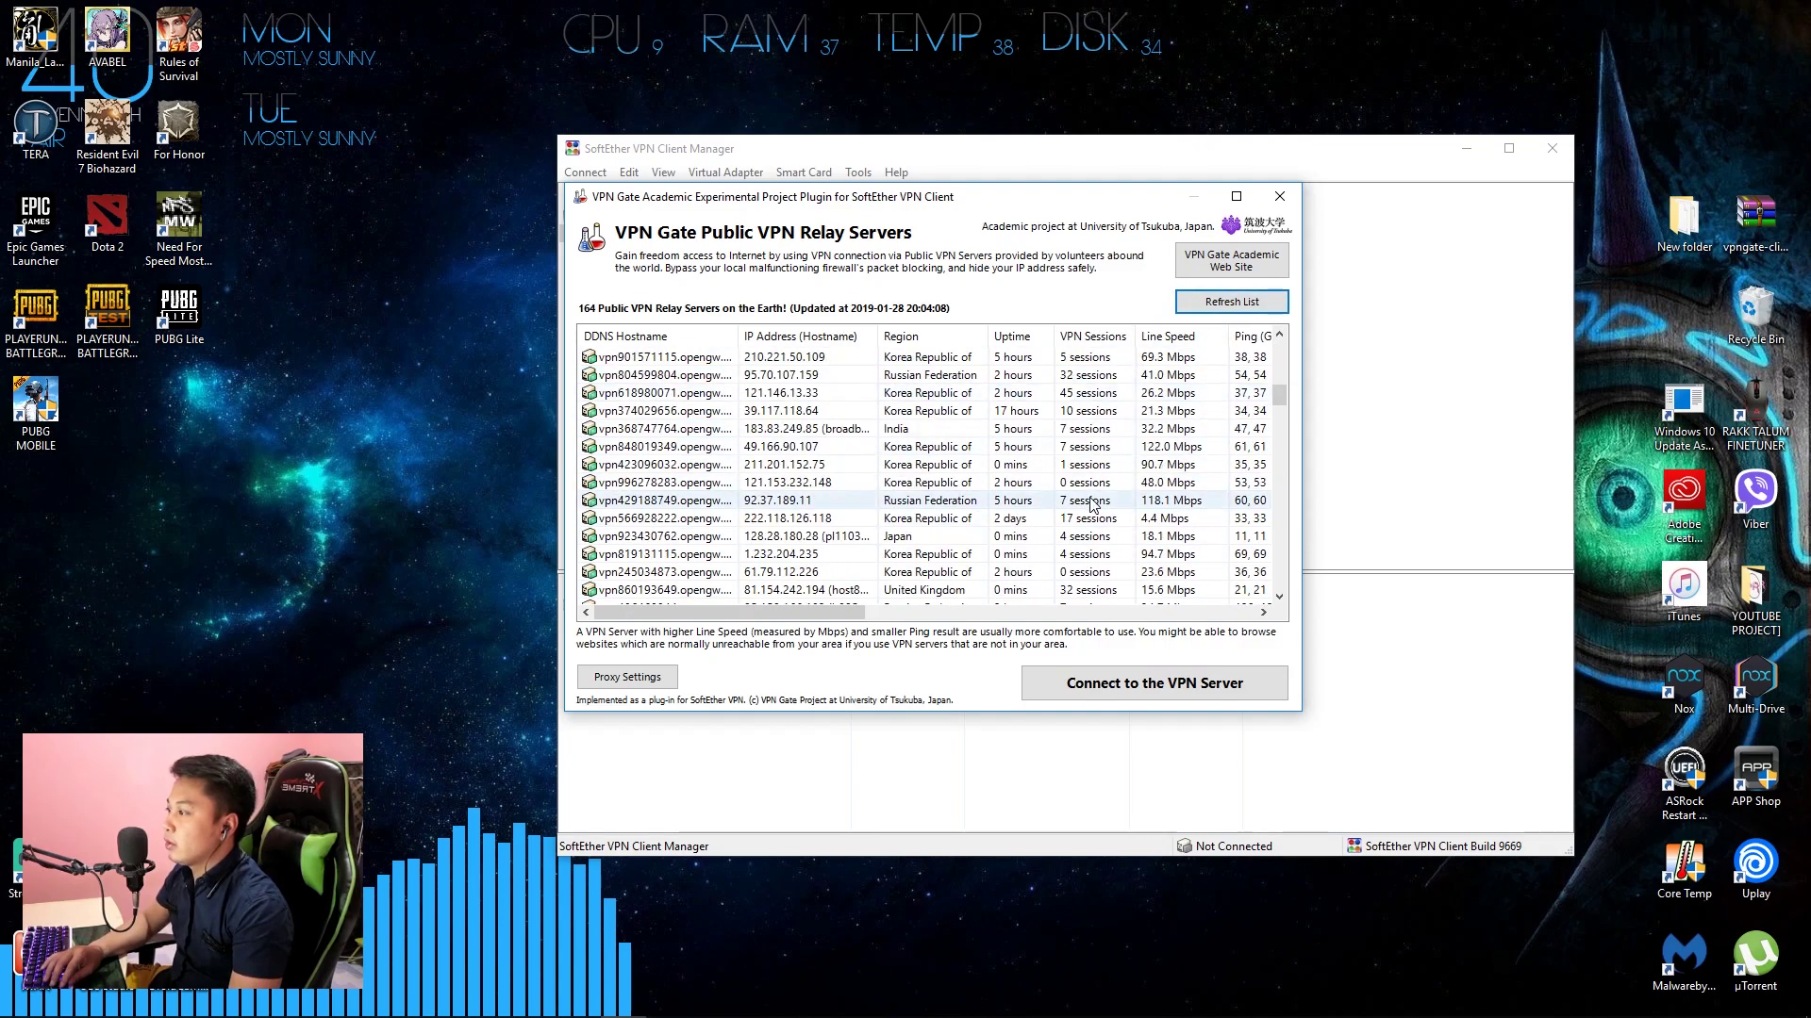
Connect to the Thailand relay server 58.9.20.12, then close the Client Manager
click(1072, 525)
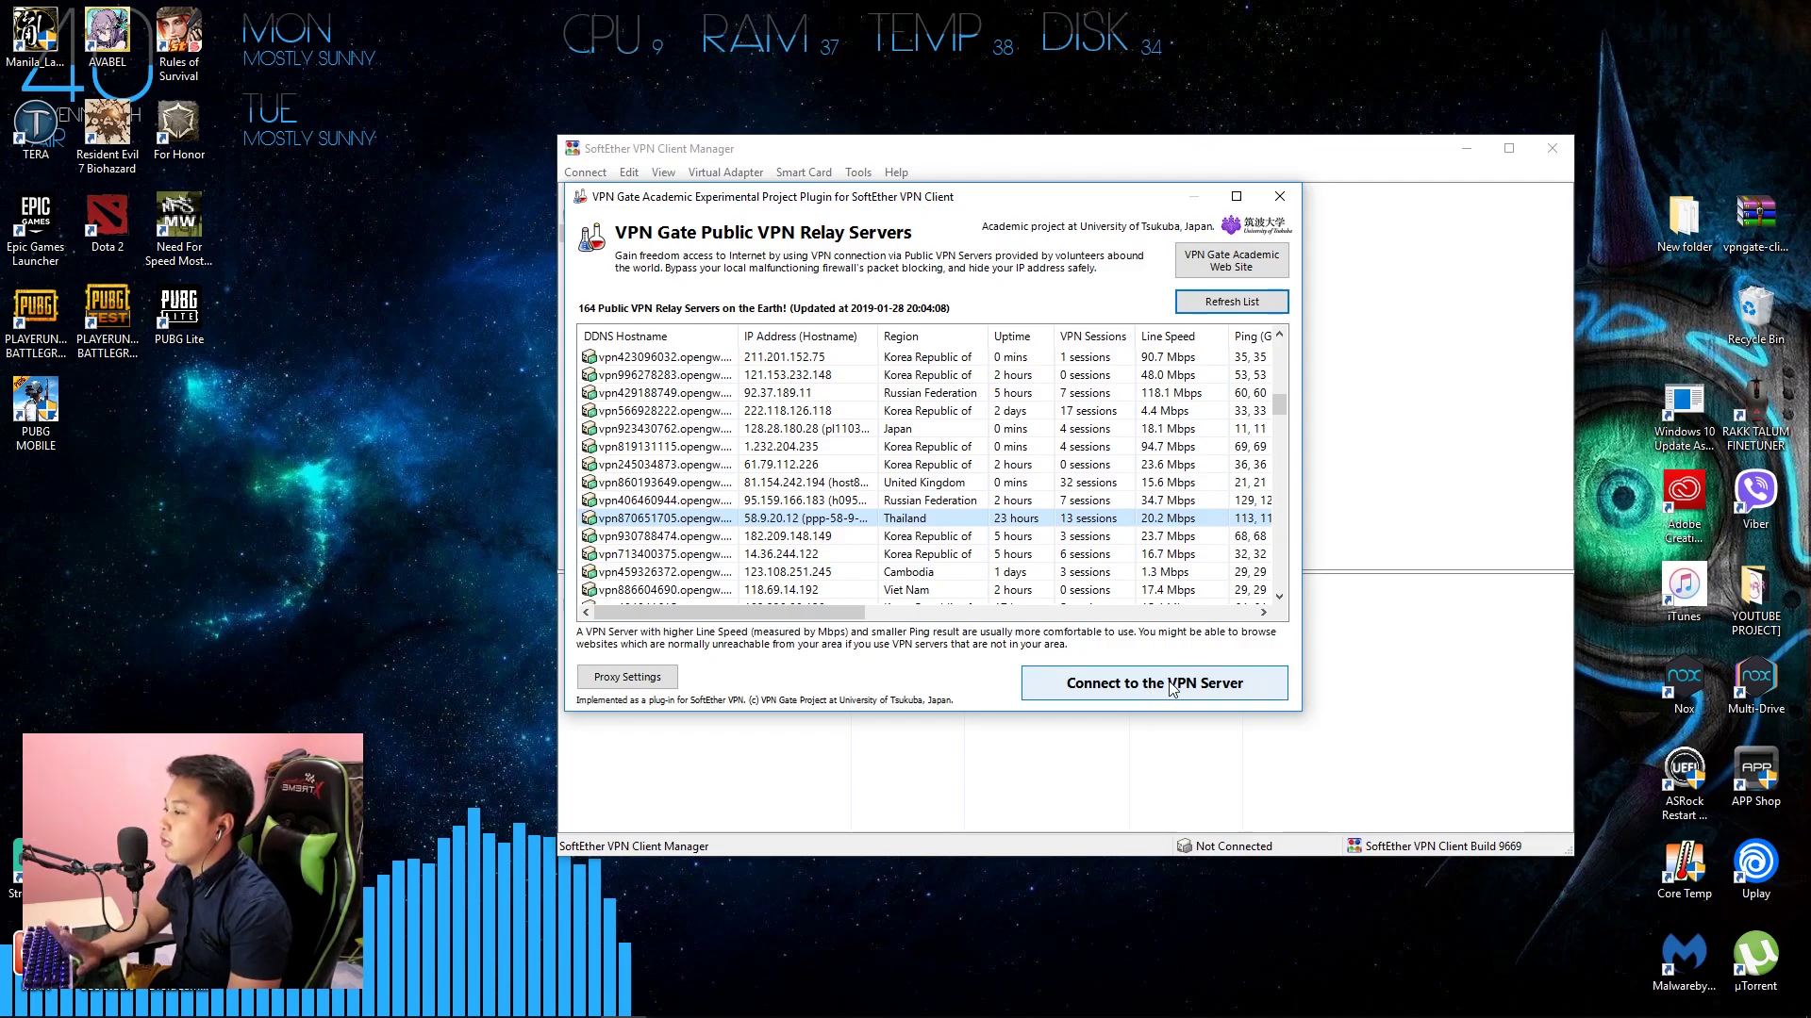
click(1173, 691)
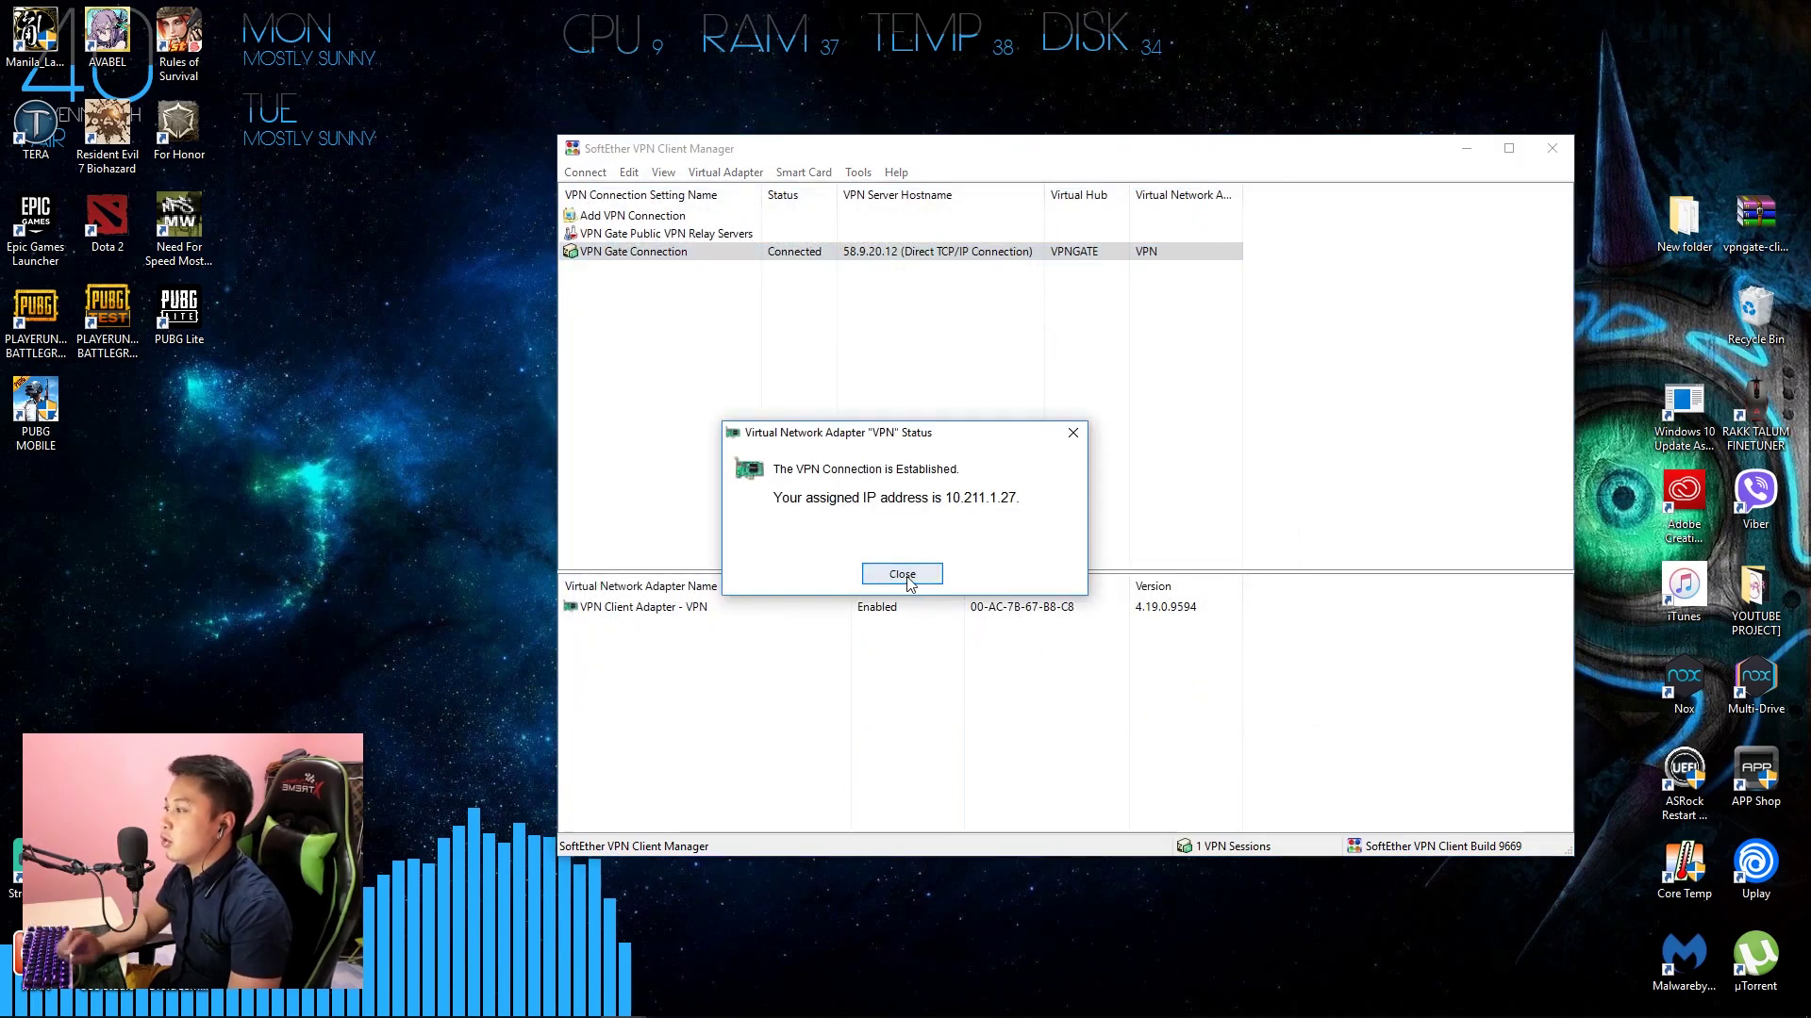
click(908, 582)
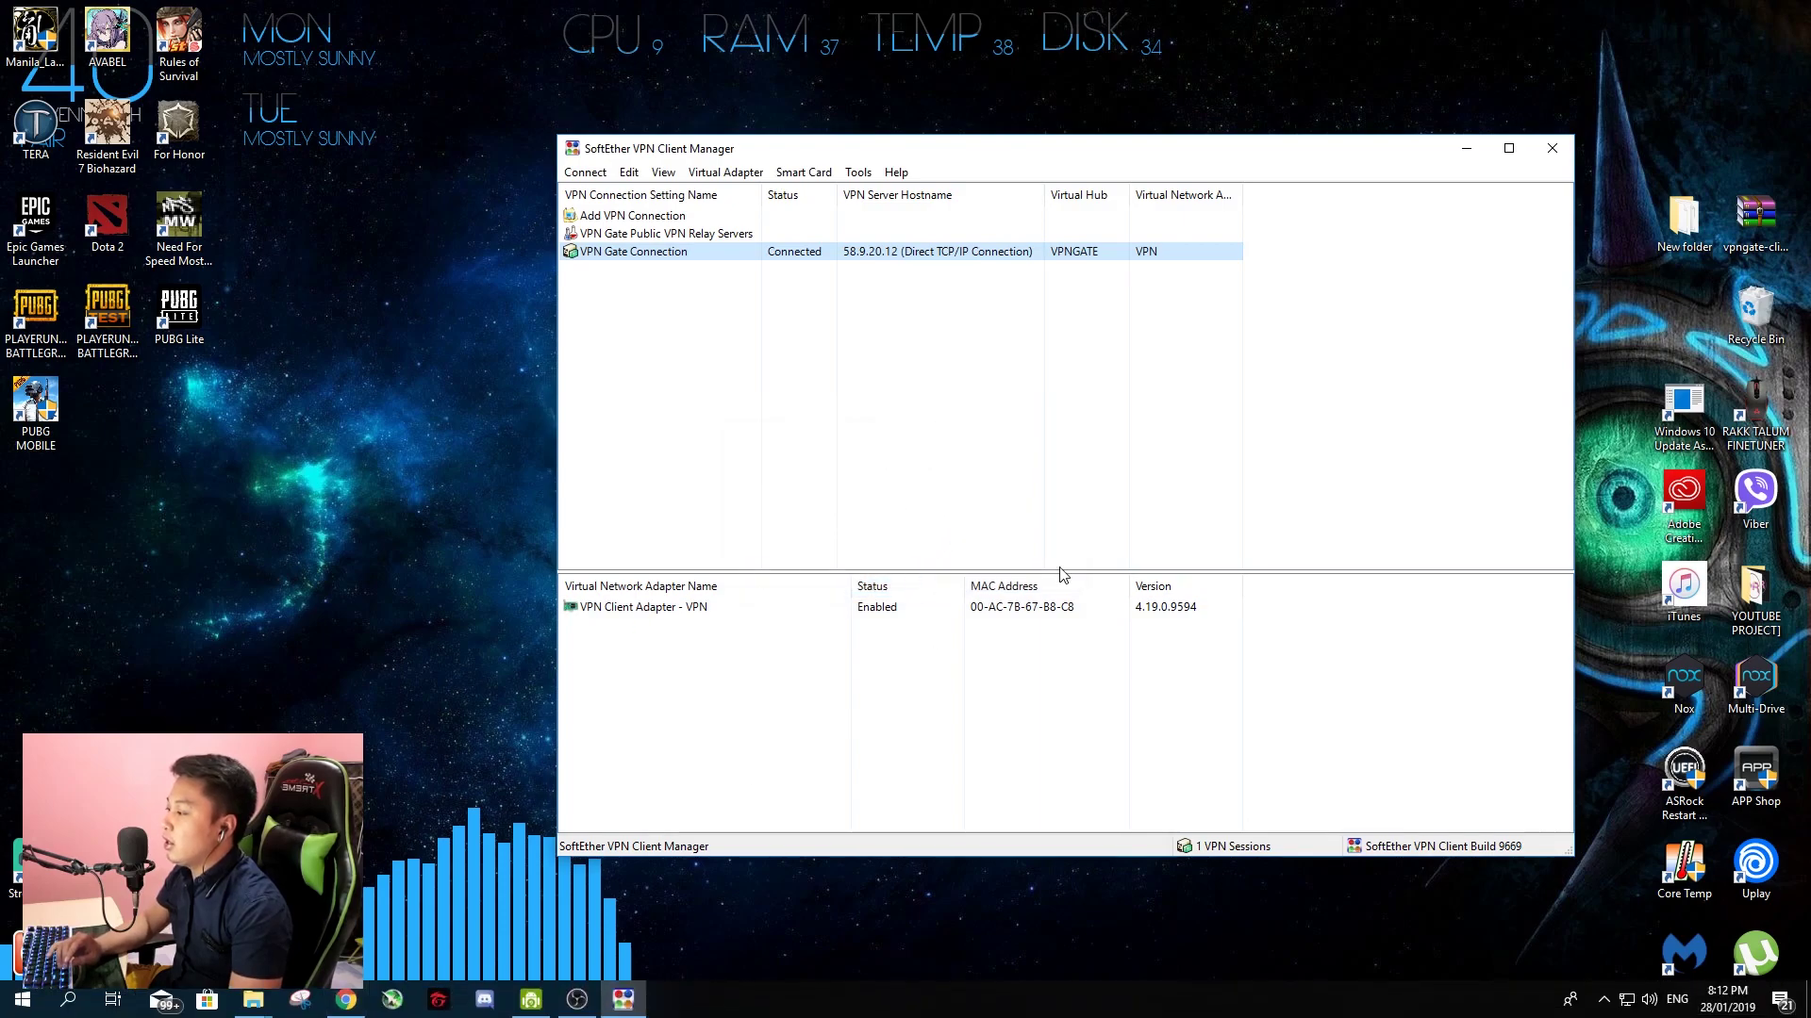
click(1552, 149)
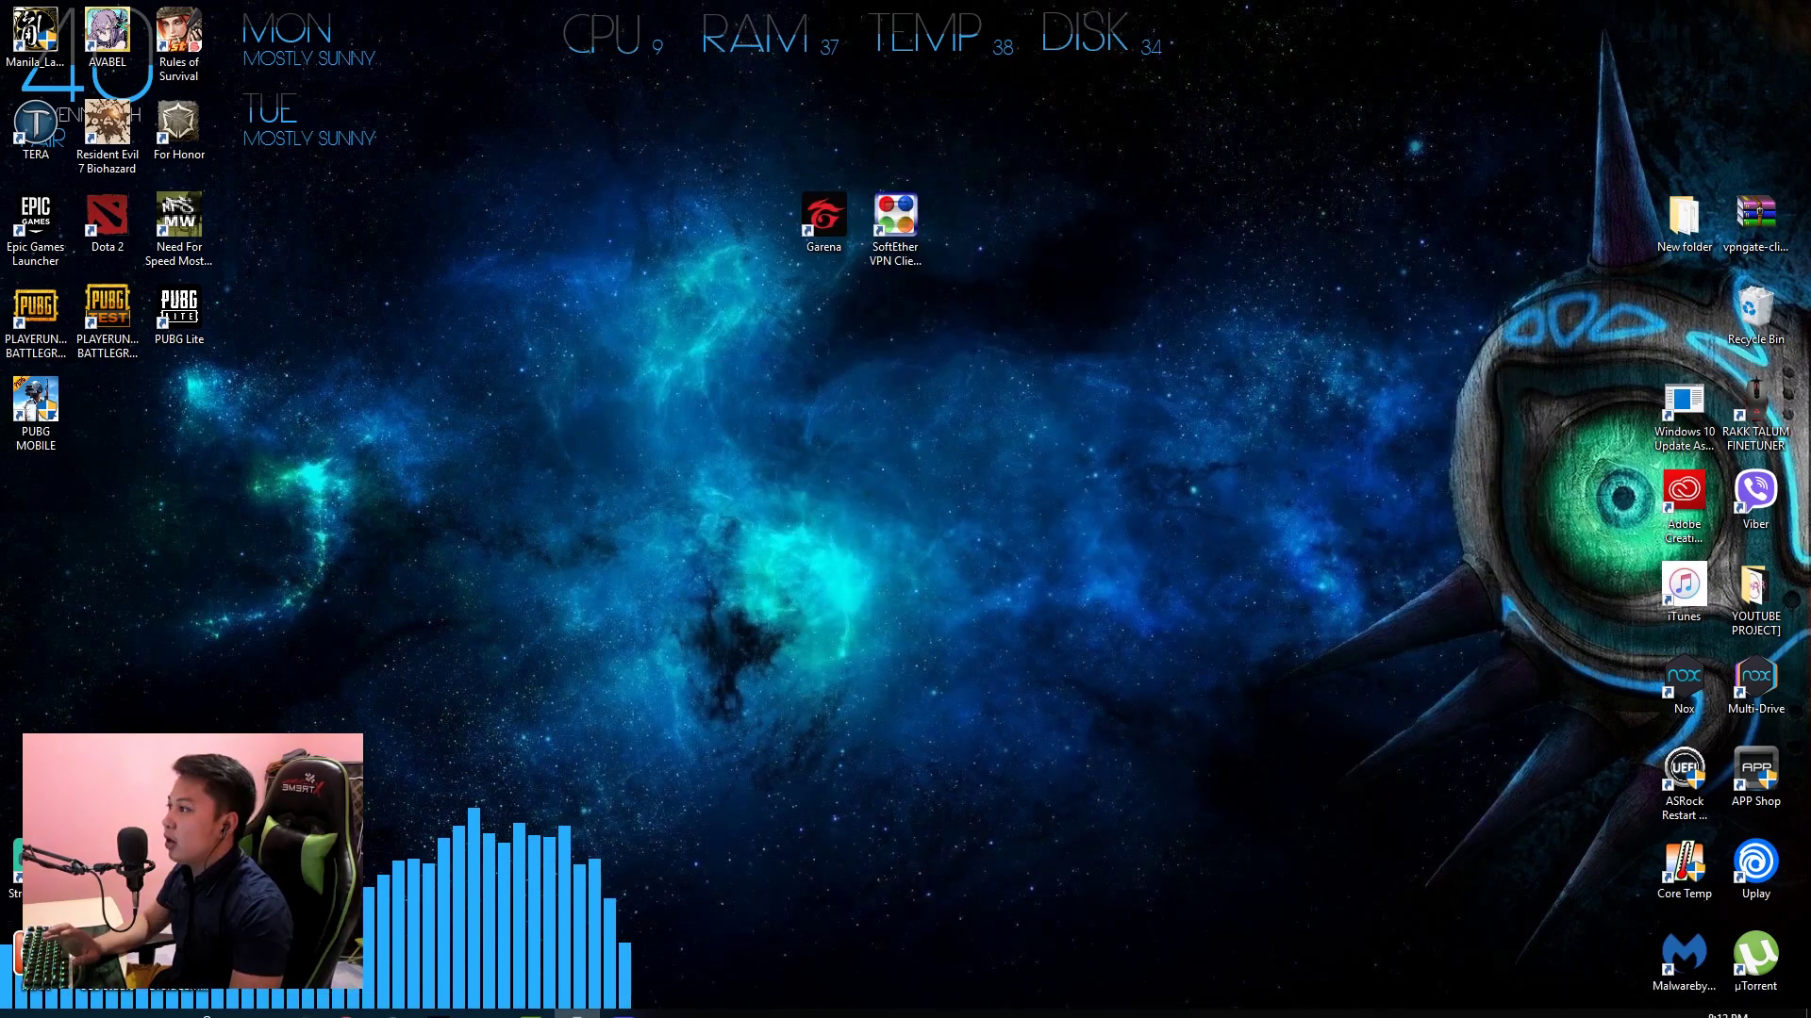
right_click(1714, 1014)
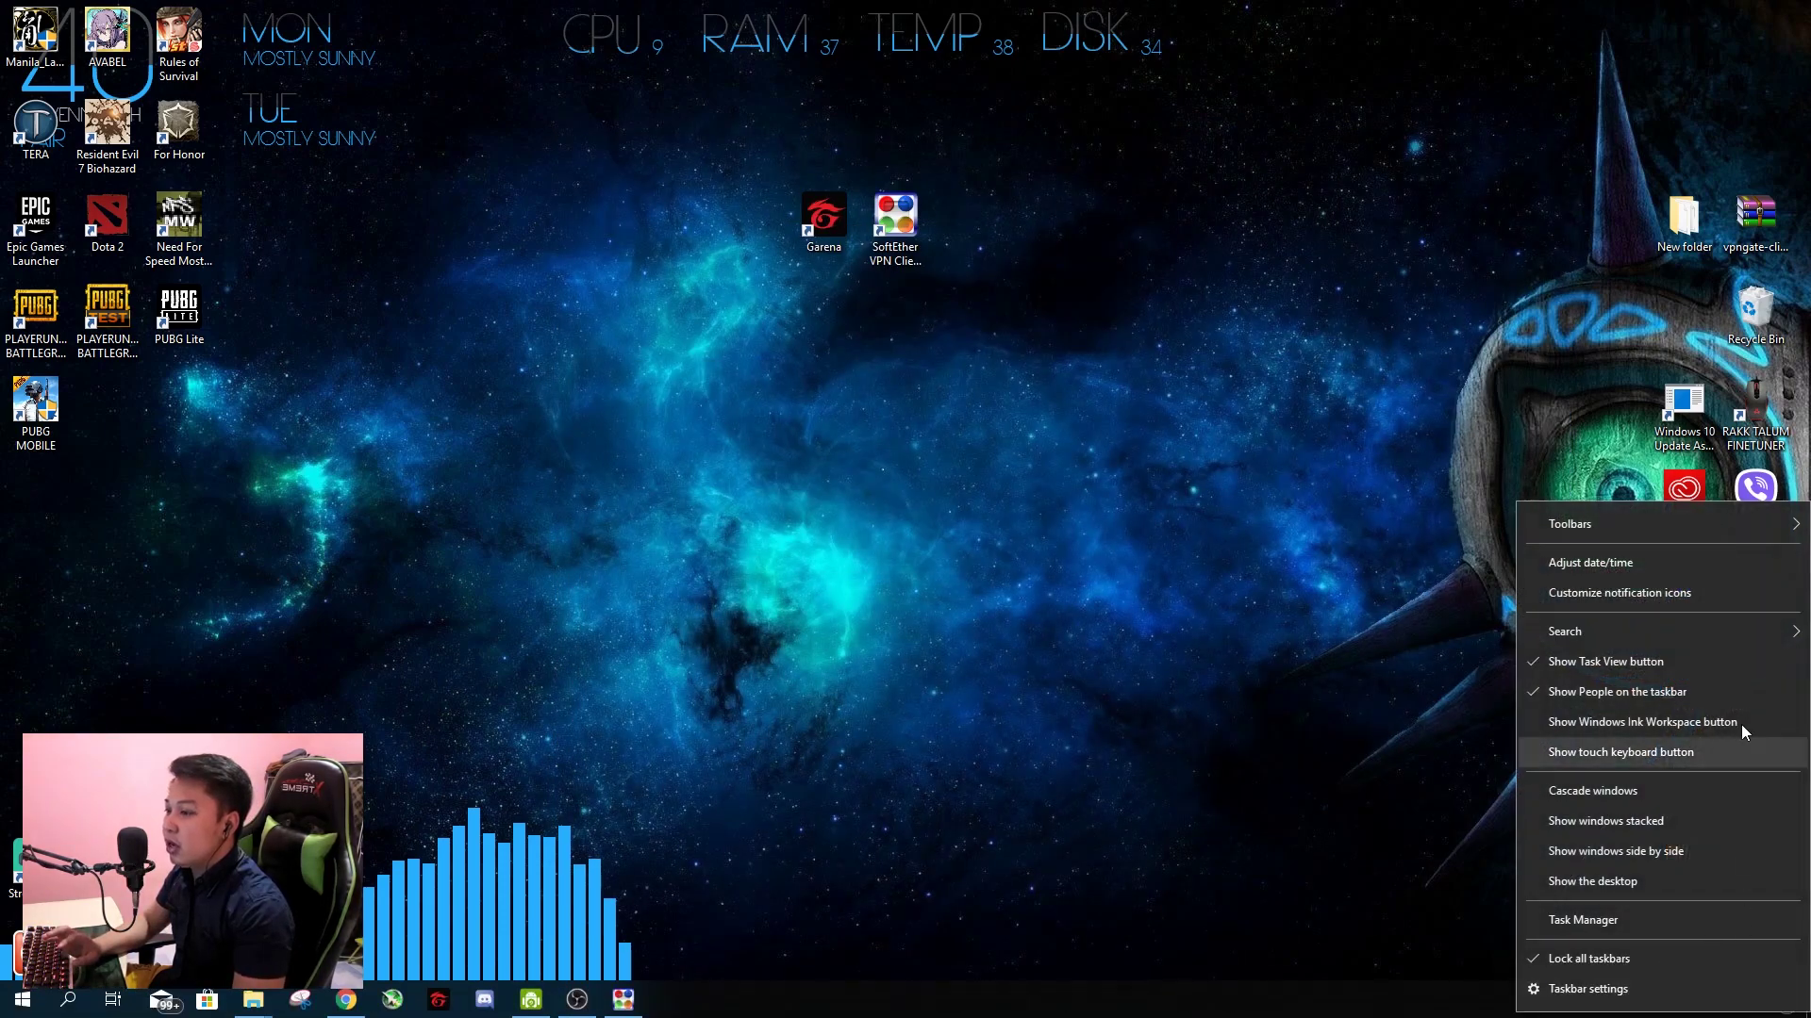
click(1652, 564)
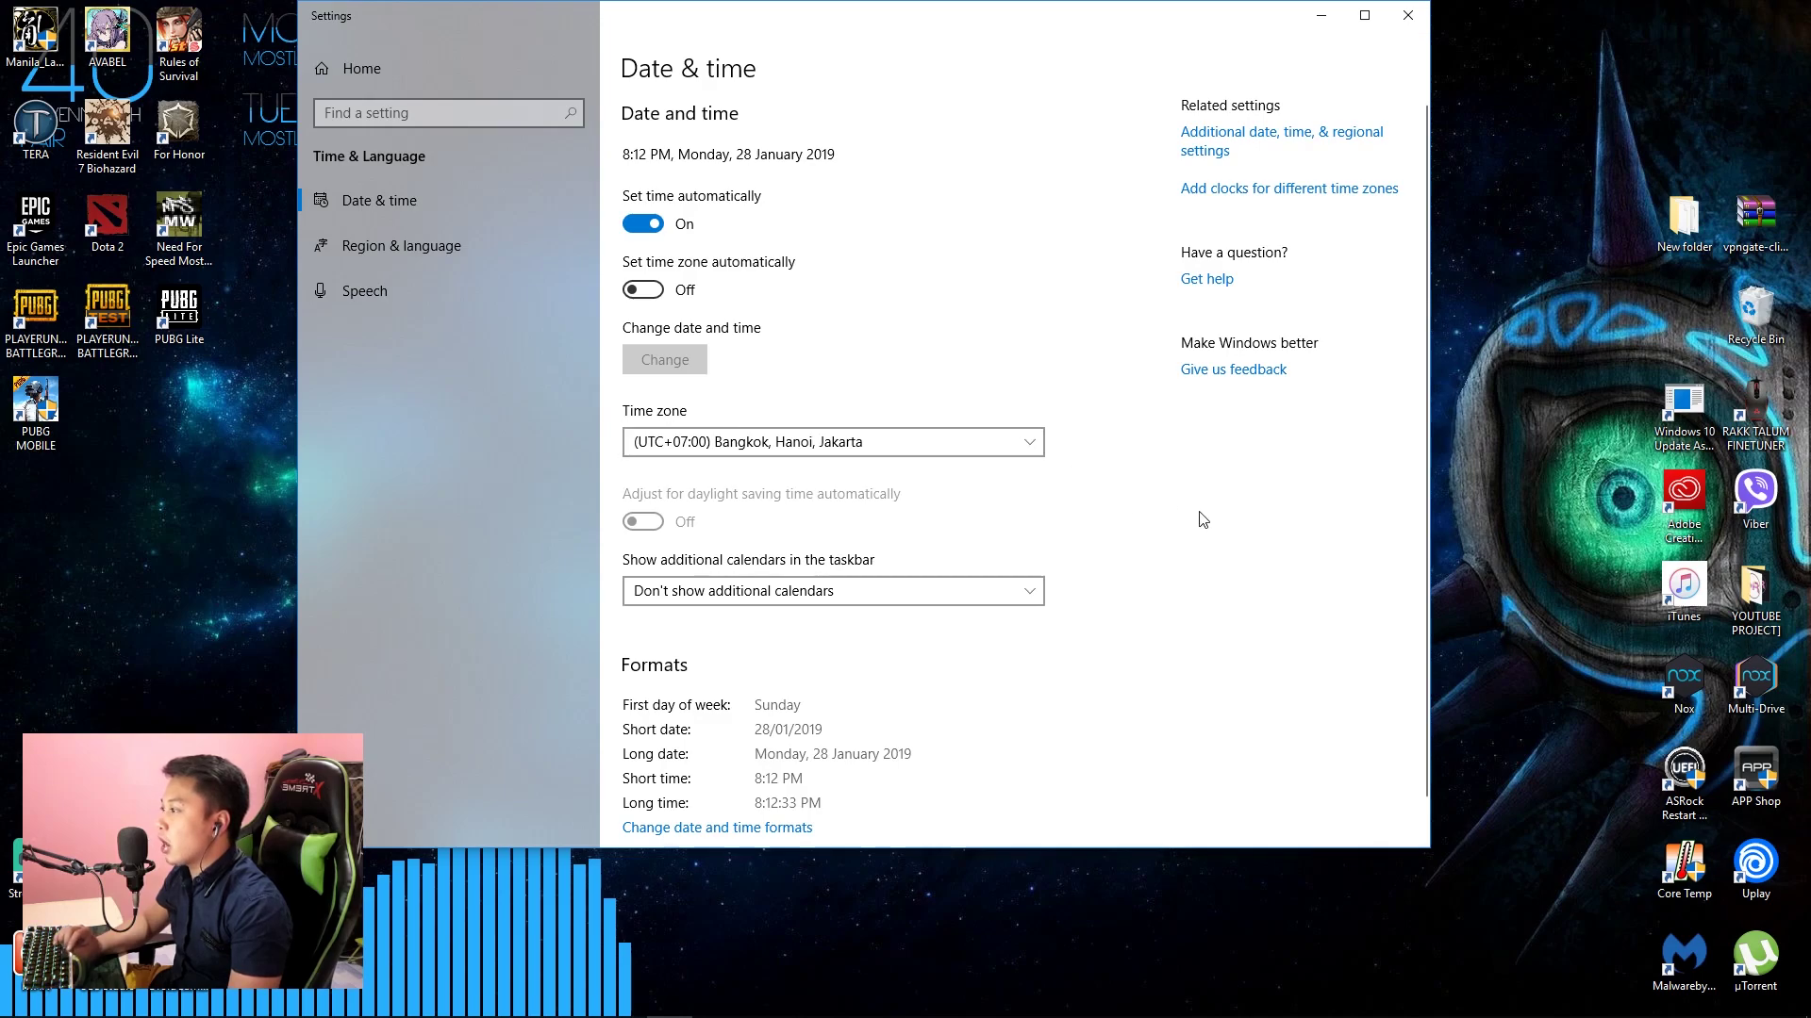
click(1414, 13)
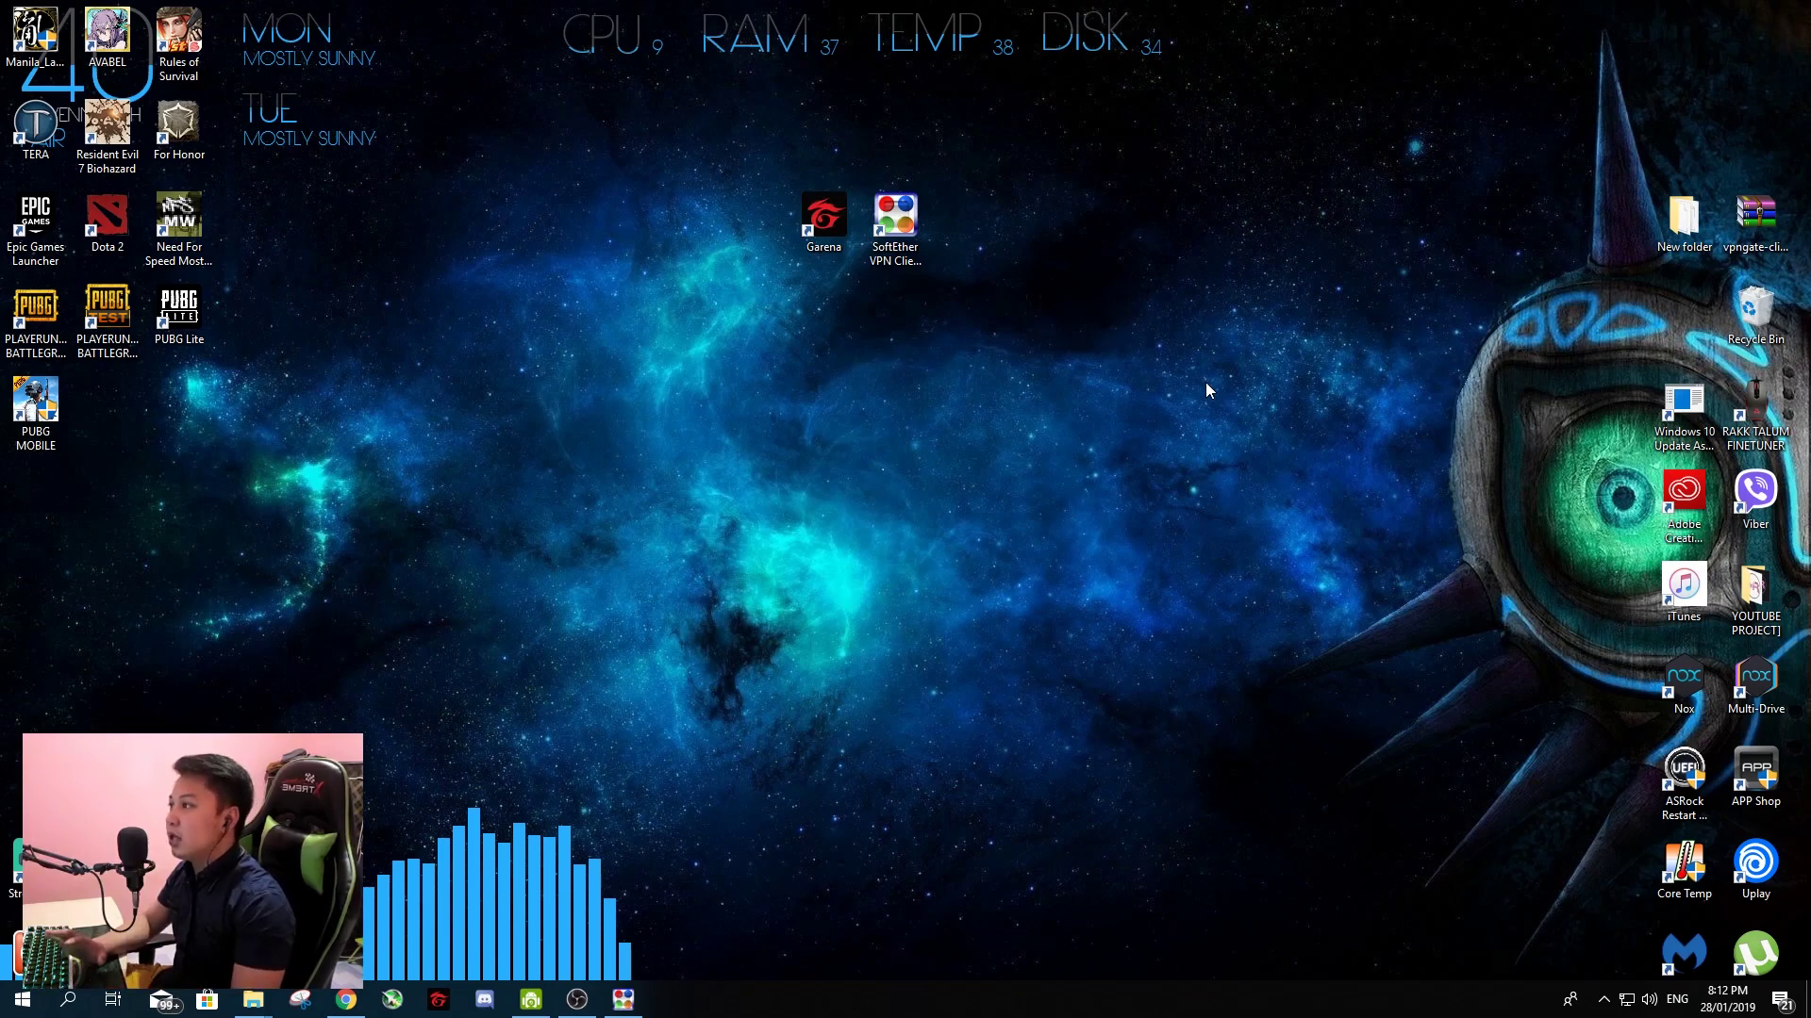
Start PUBG LITE from its game page in the Garena launcher
double_click(828, 220)
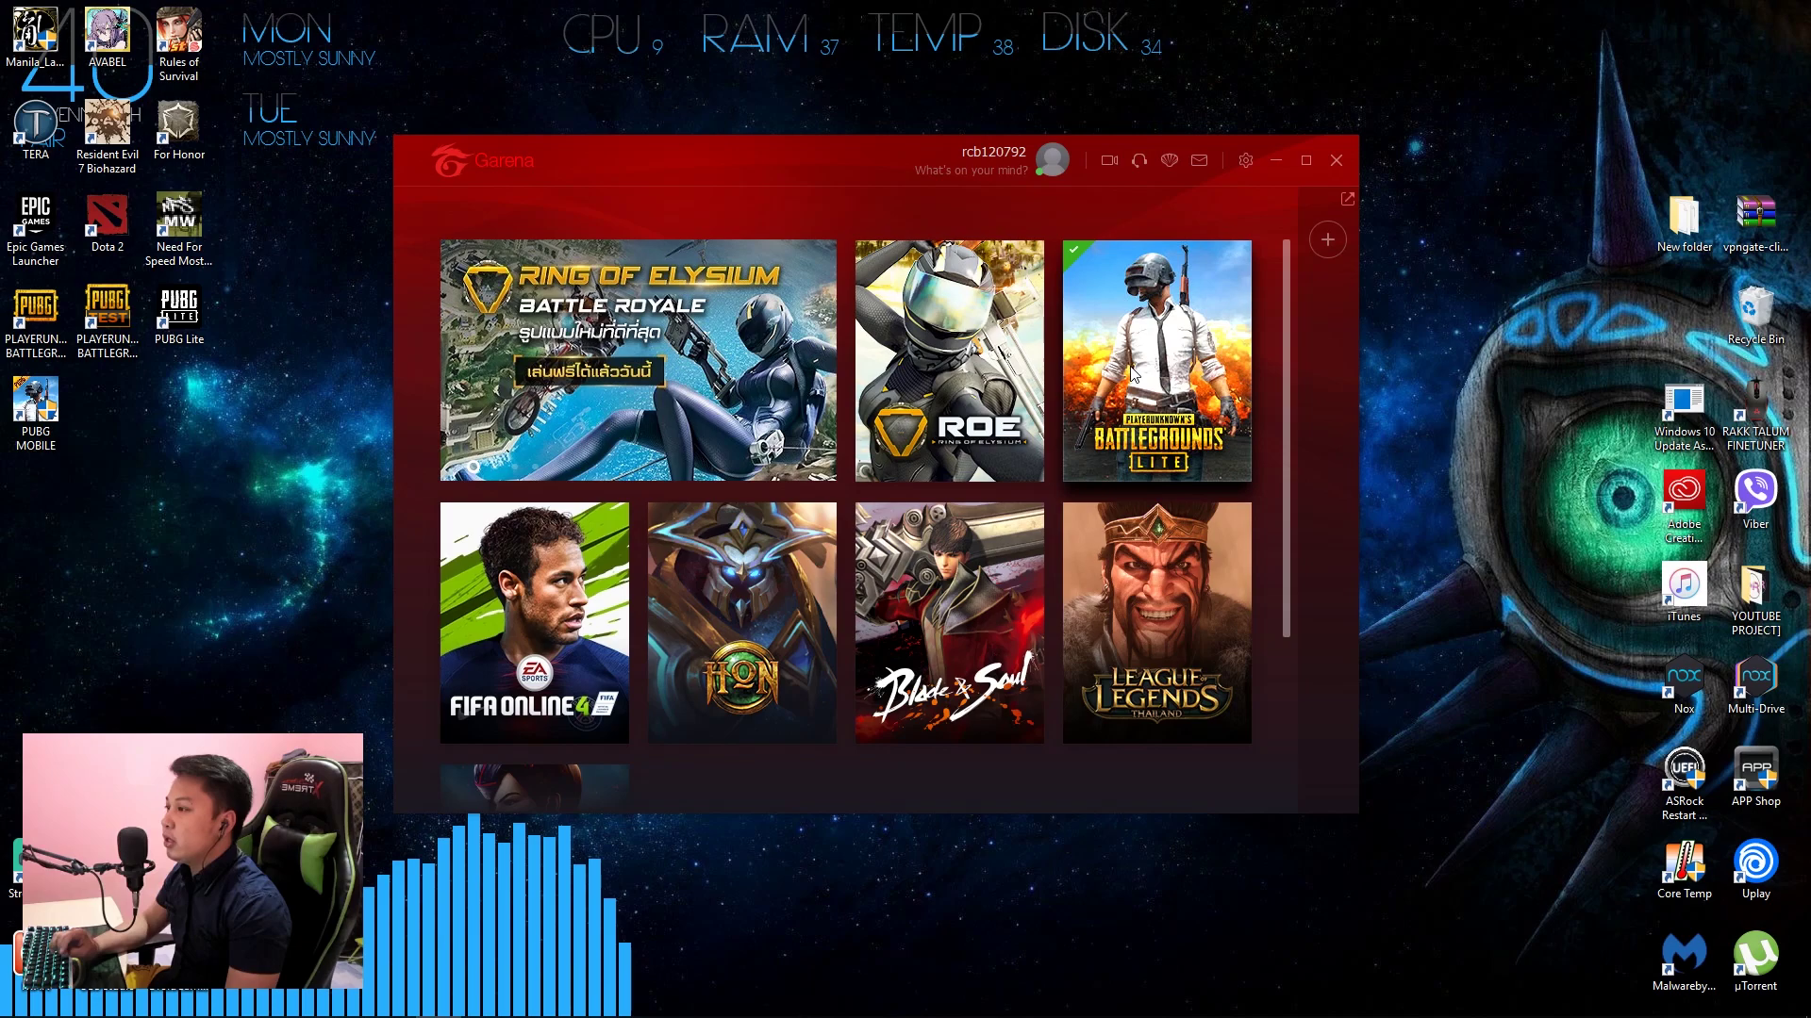
click(1144, 370)
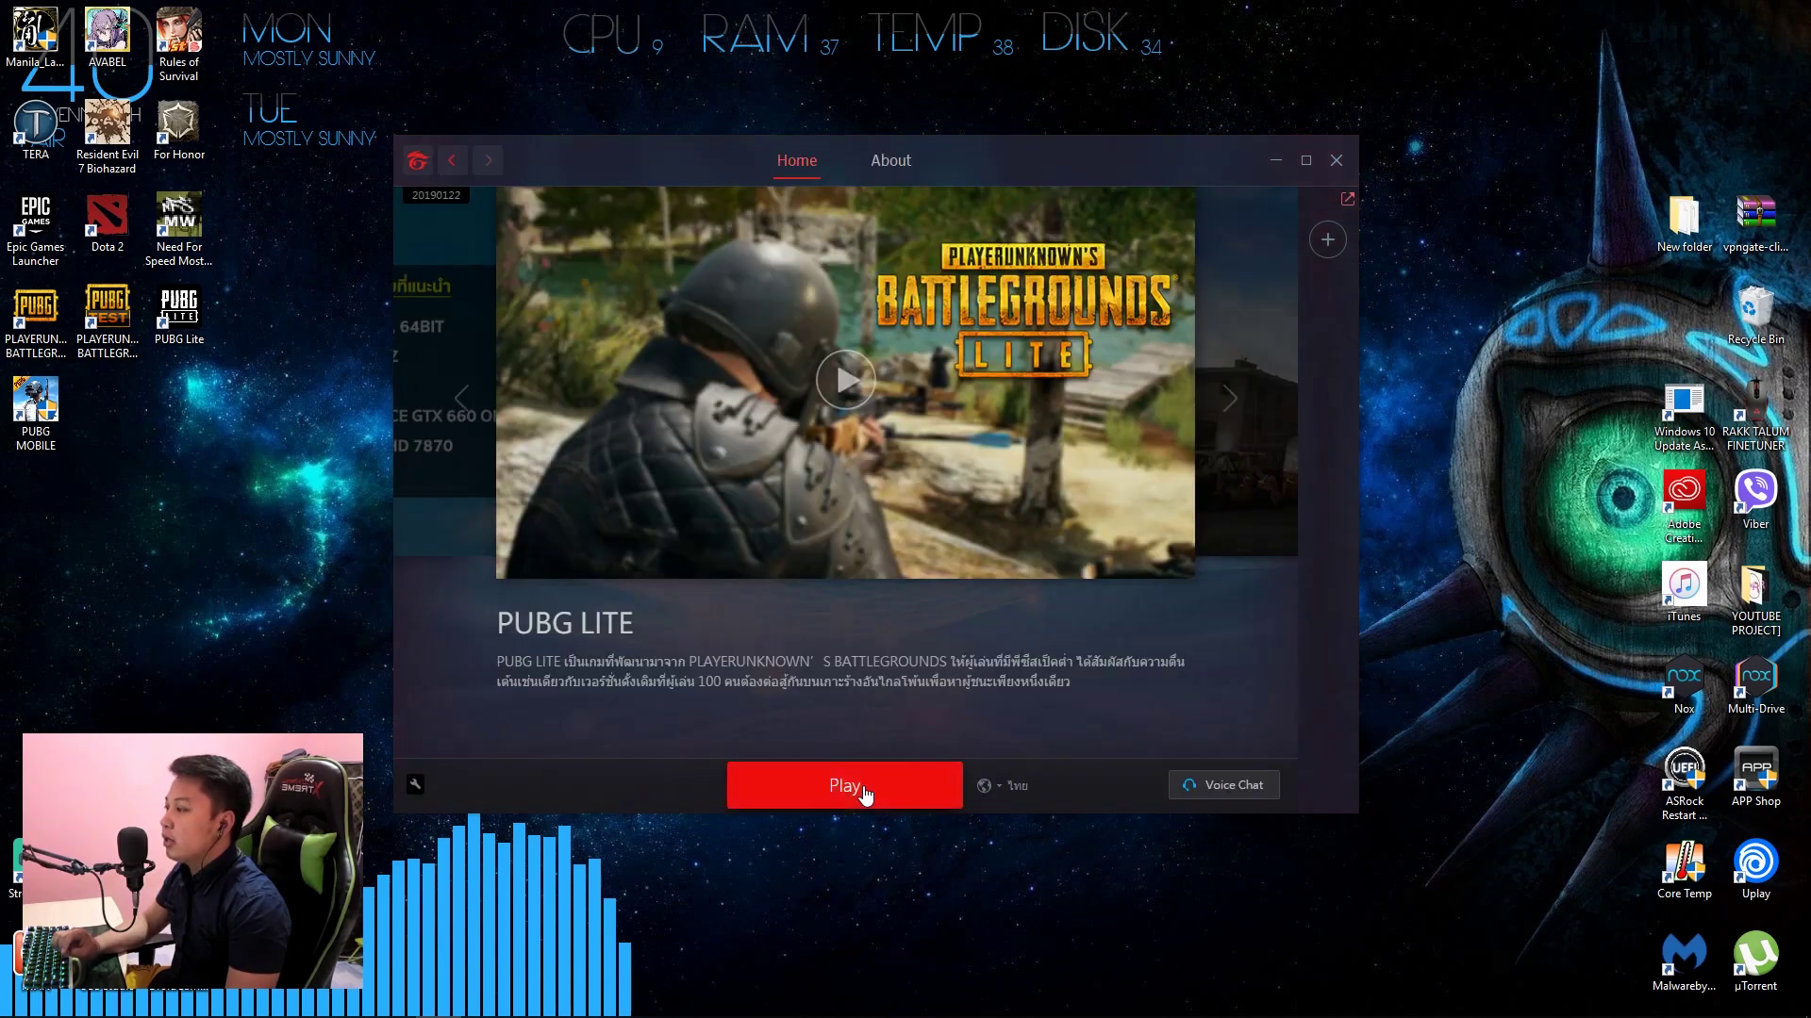
click(864, 793)
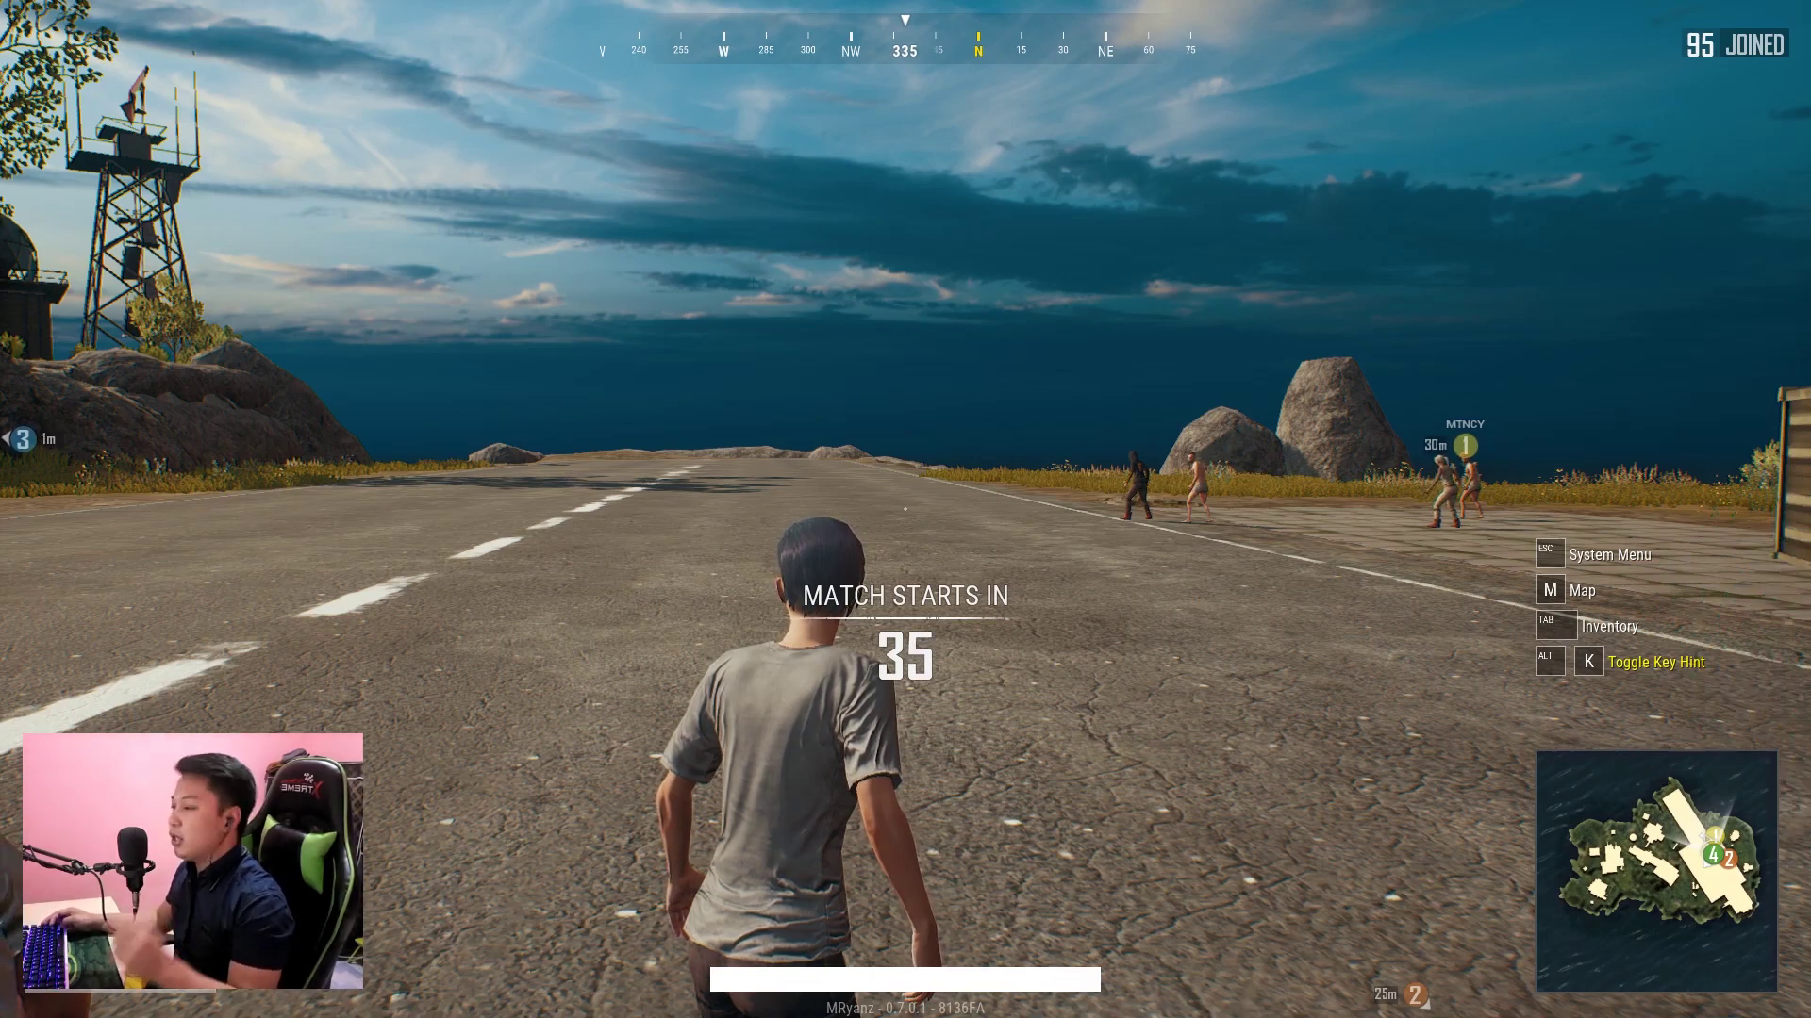
Disconnect all VPN connections in SoftEther VPN Client Manager and close its window
key(super)
click(623, 1009)
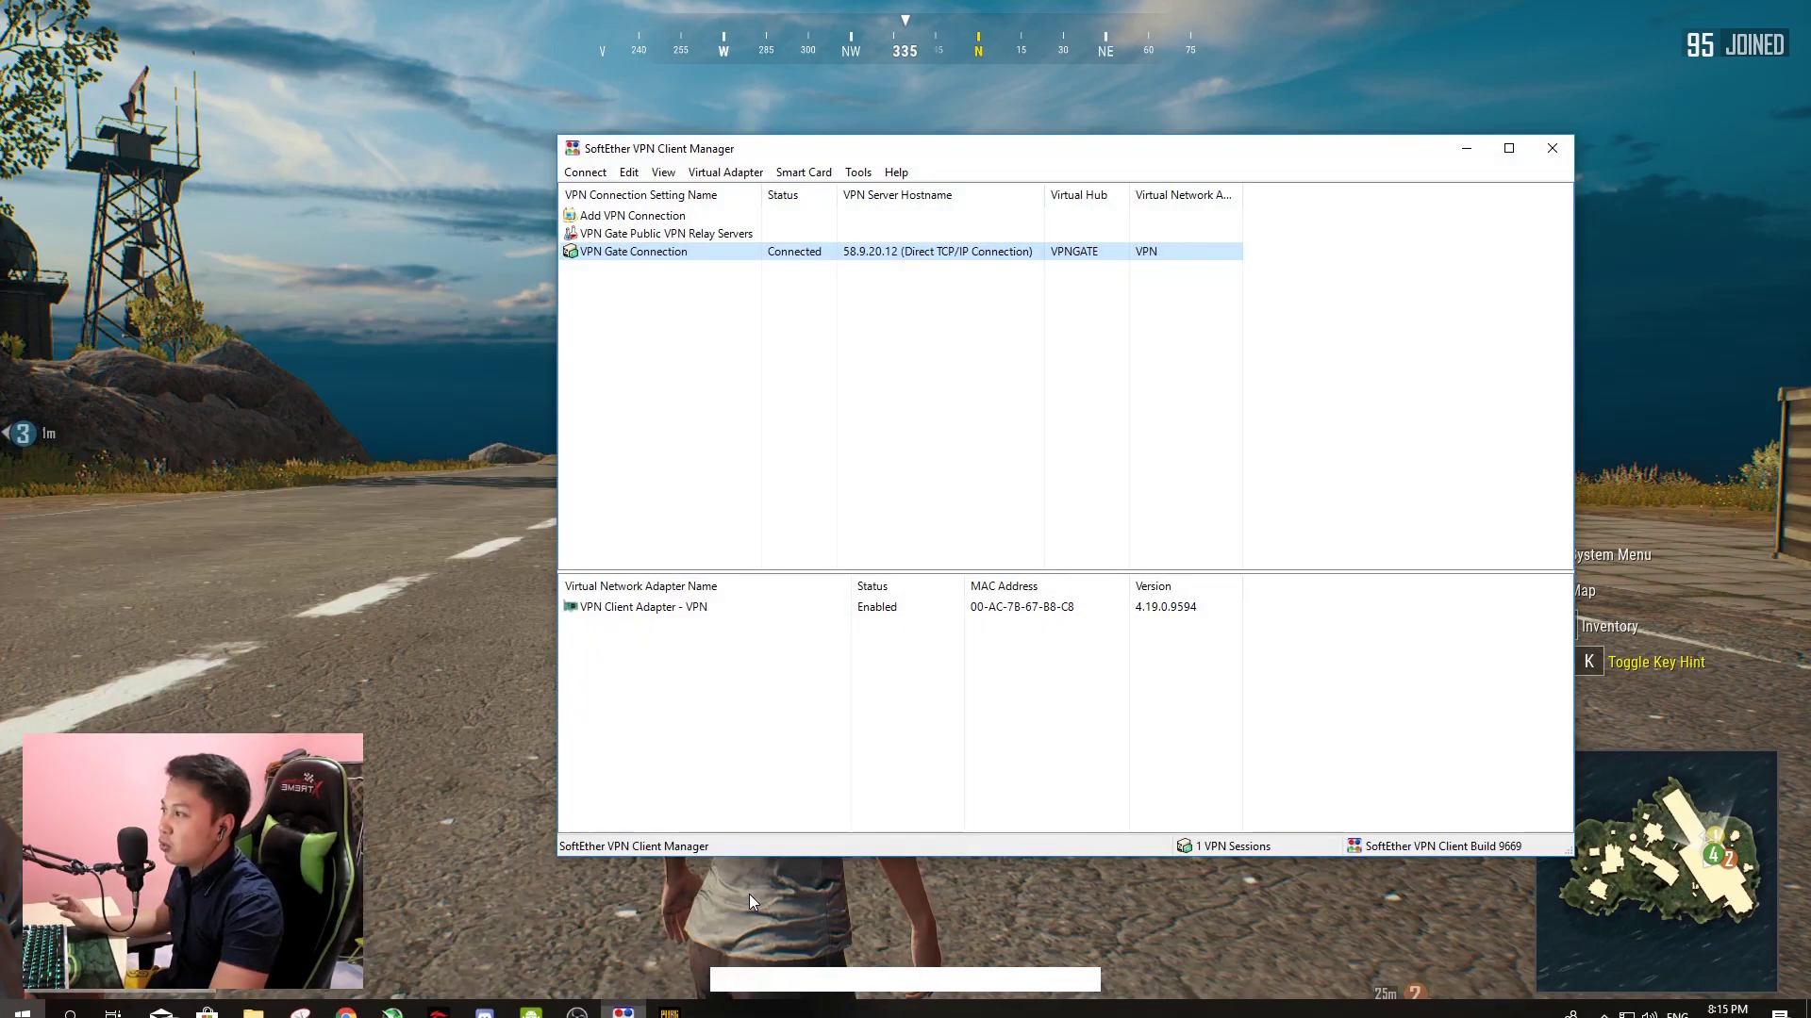
click(585, 171)
mouse_move(725, 172)
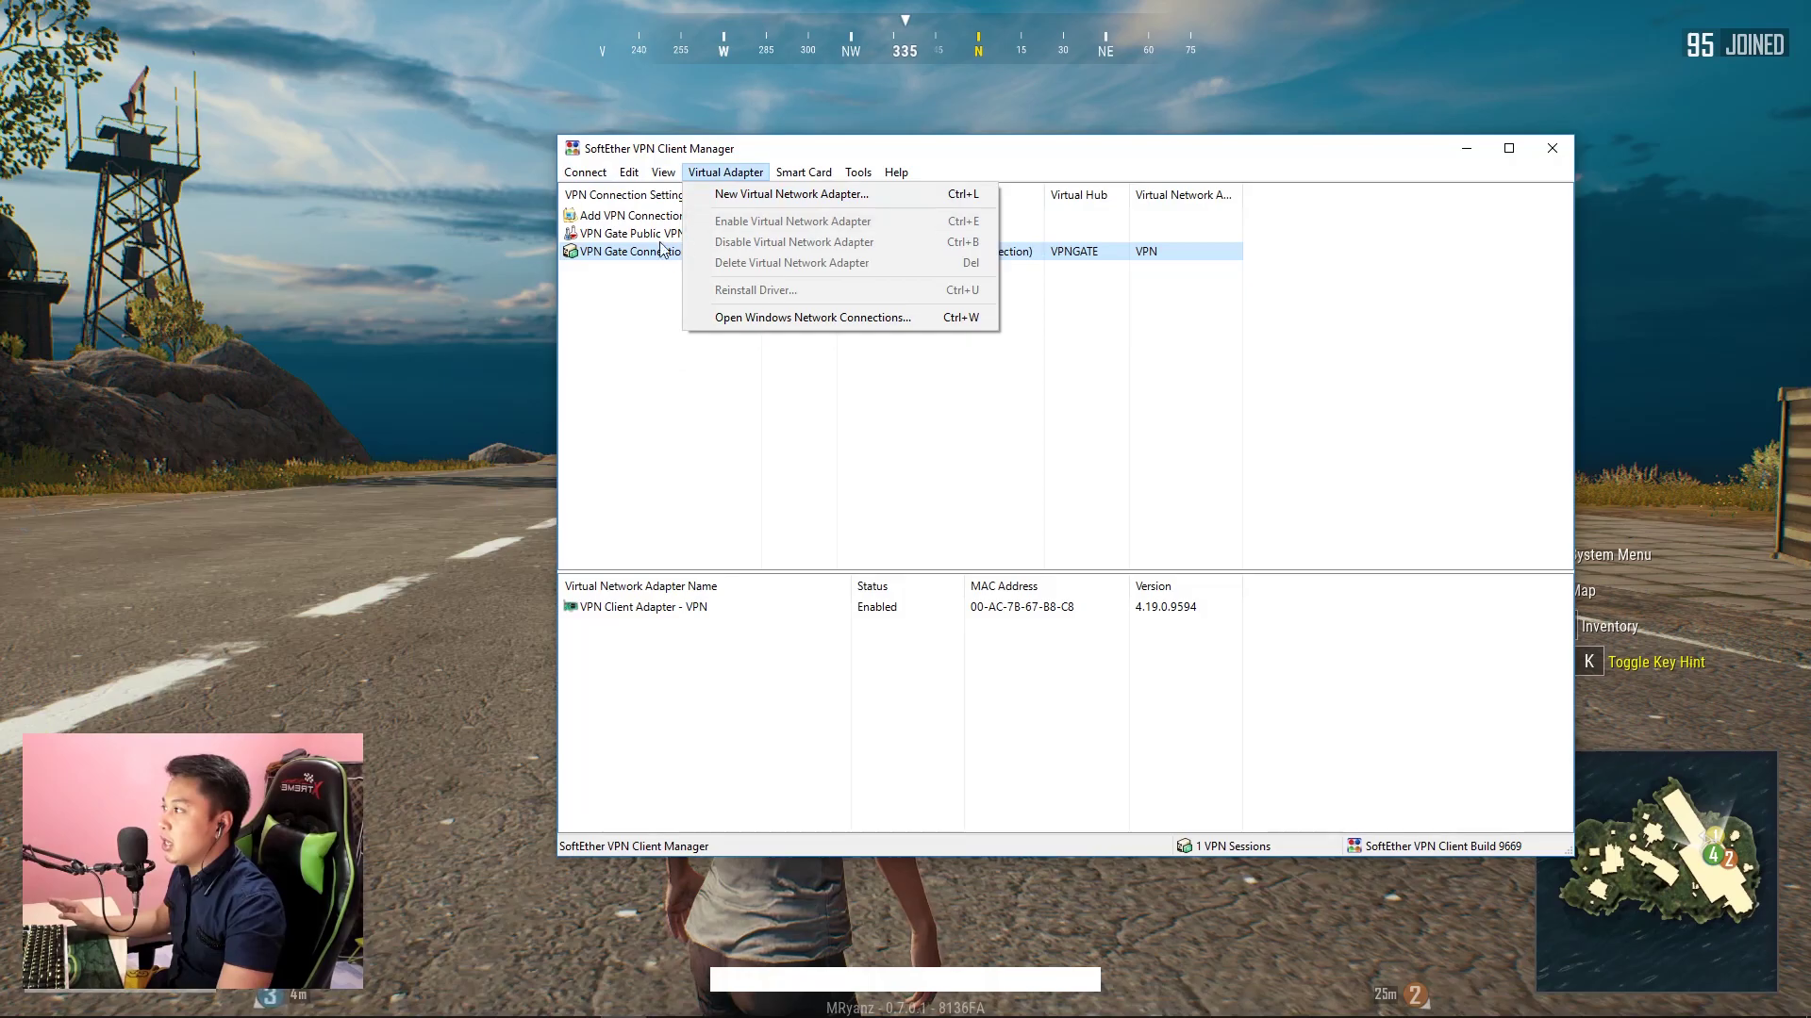
mouse_move(584, 171)
click(646, 259)
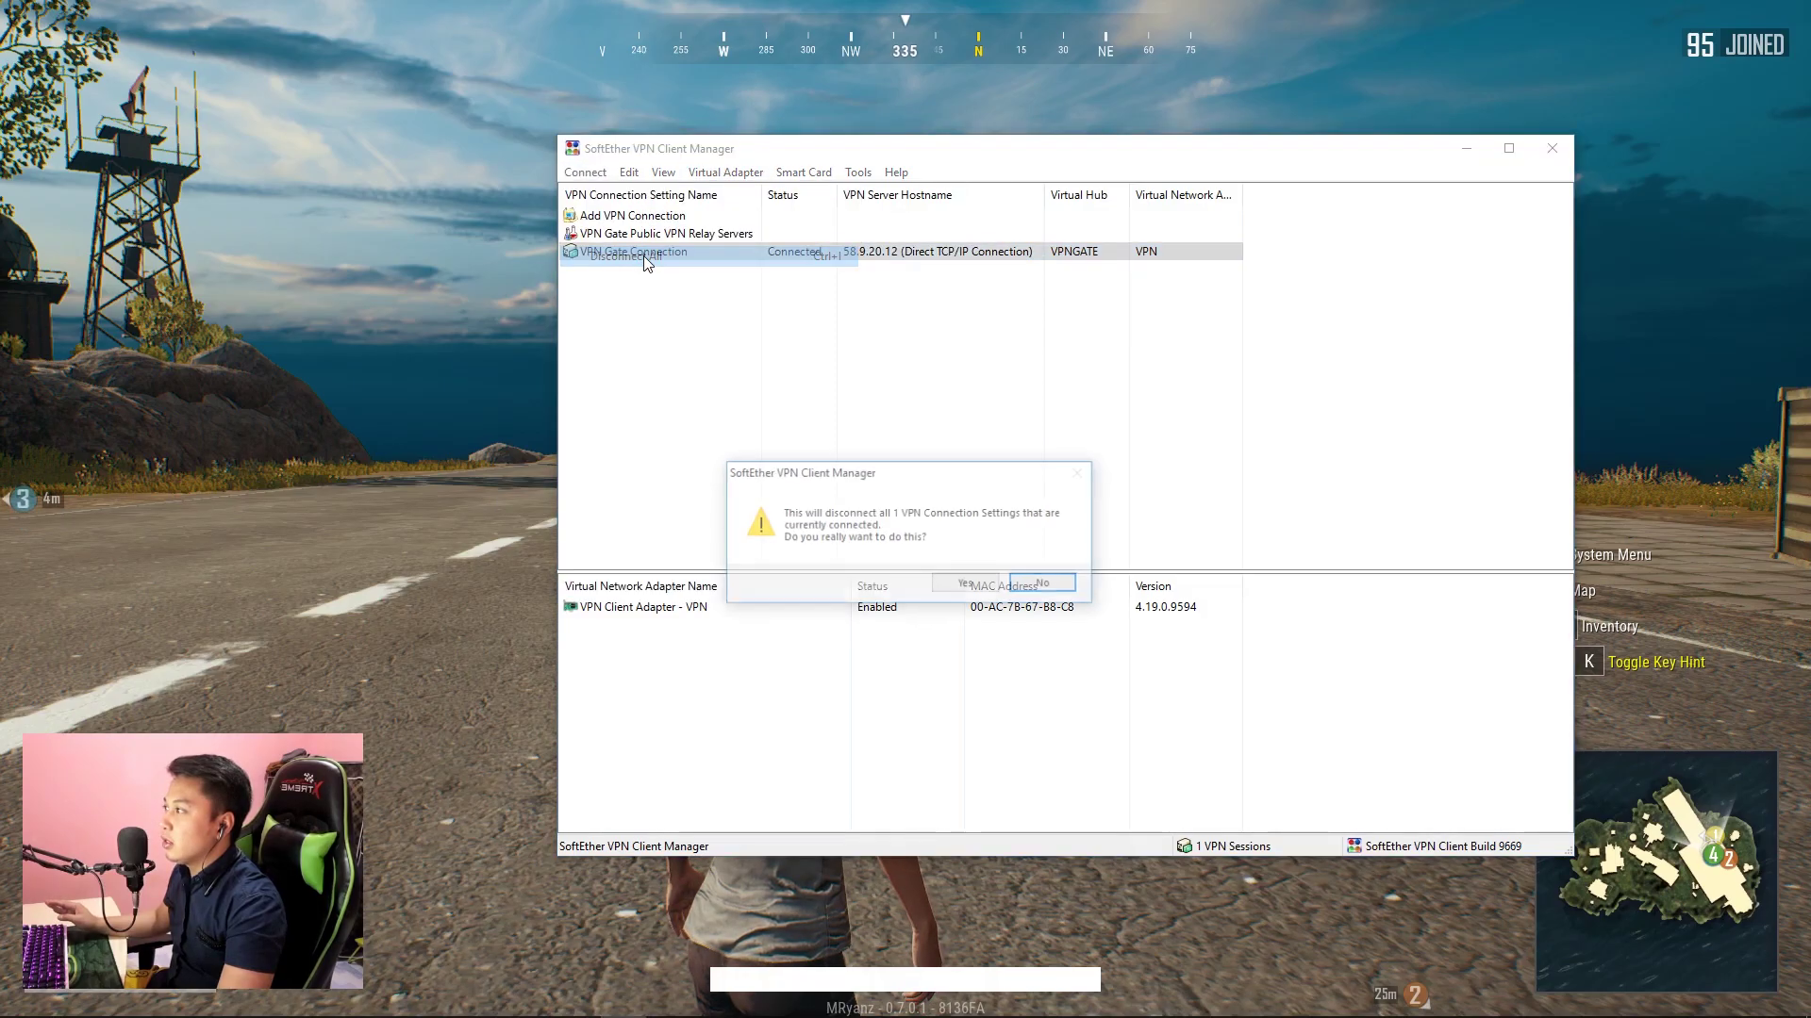
click(966, 589)
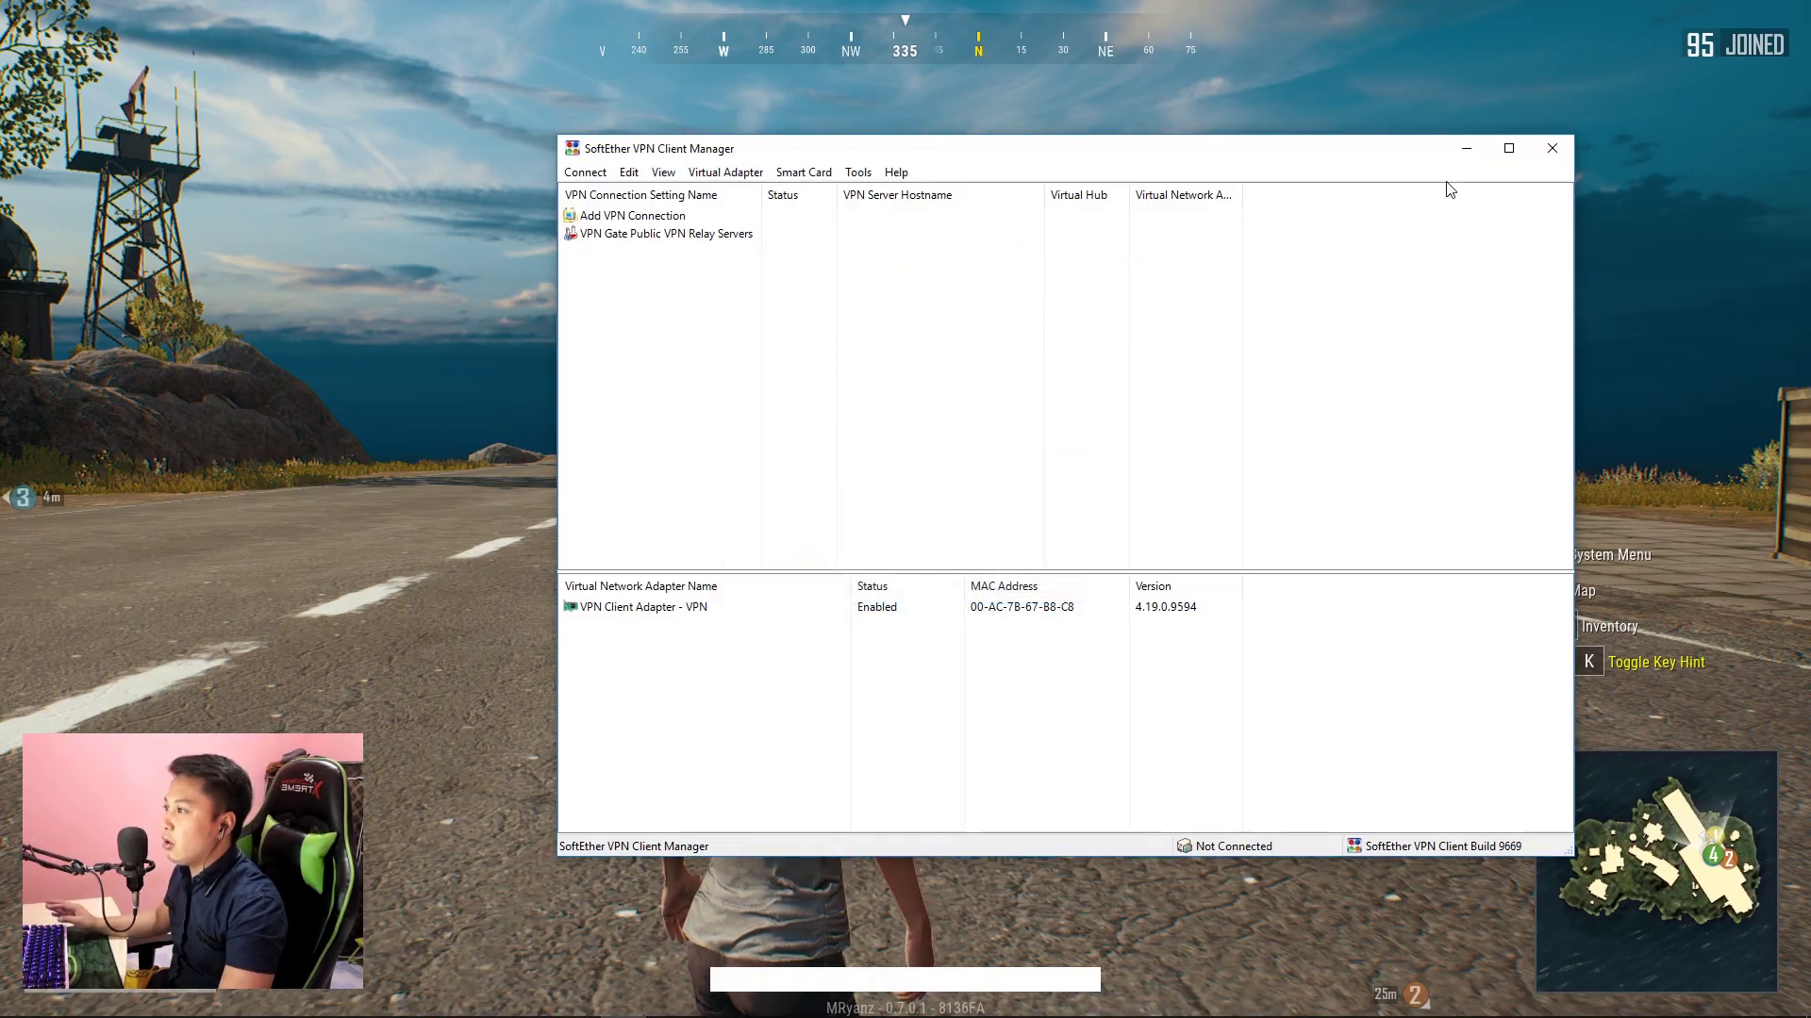
click(1553, 148)
Exit the SoftEther VPN client from its system tray icon and confirm
key(super)
click(1603, 1002)
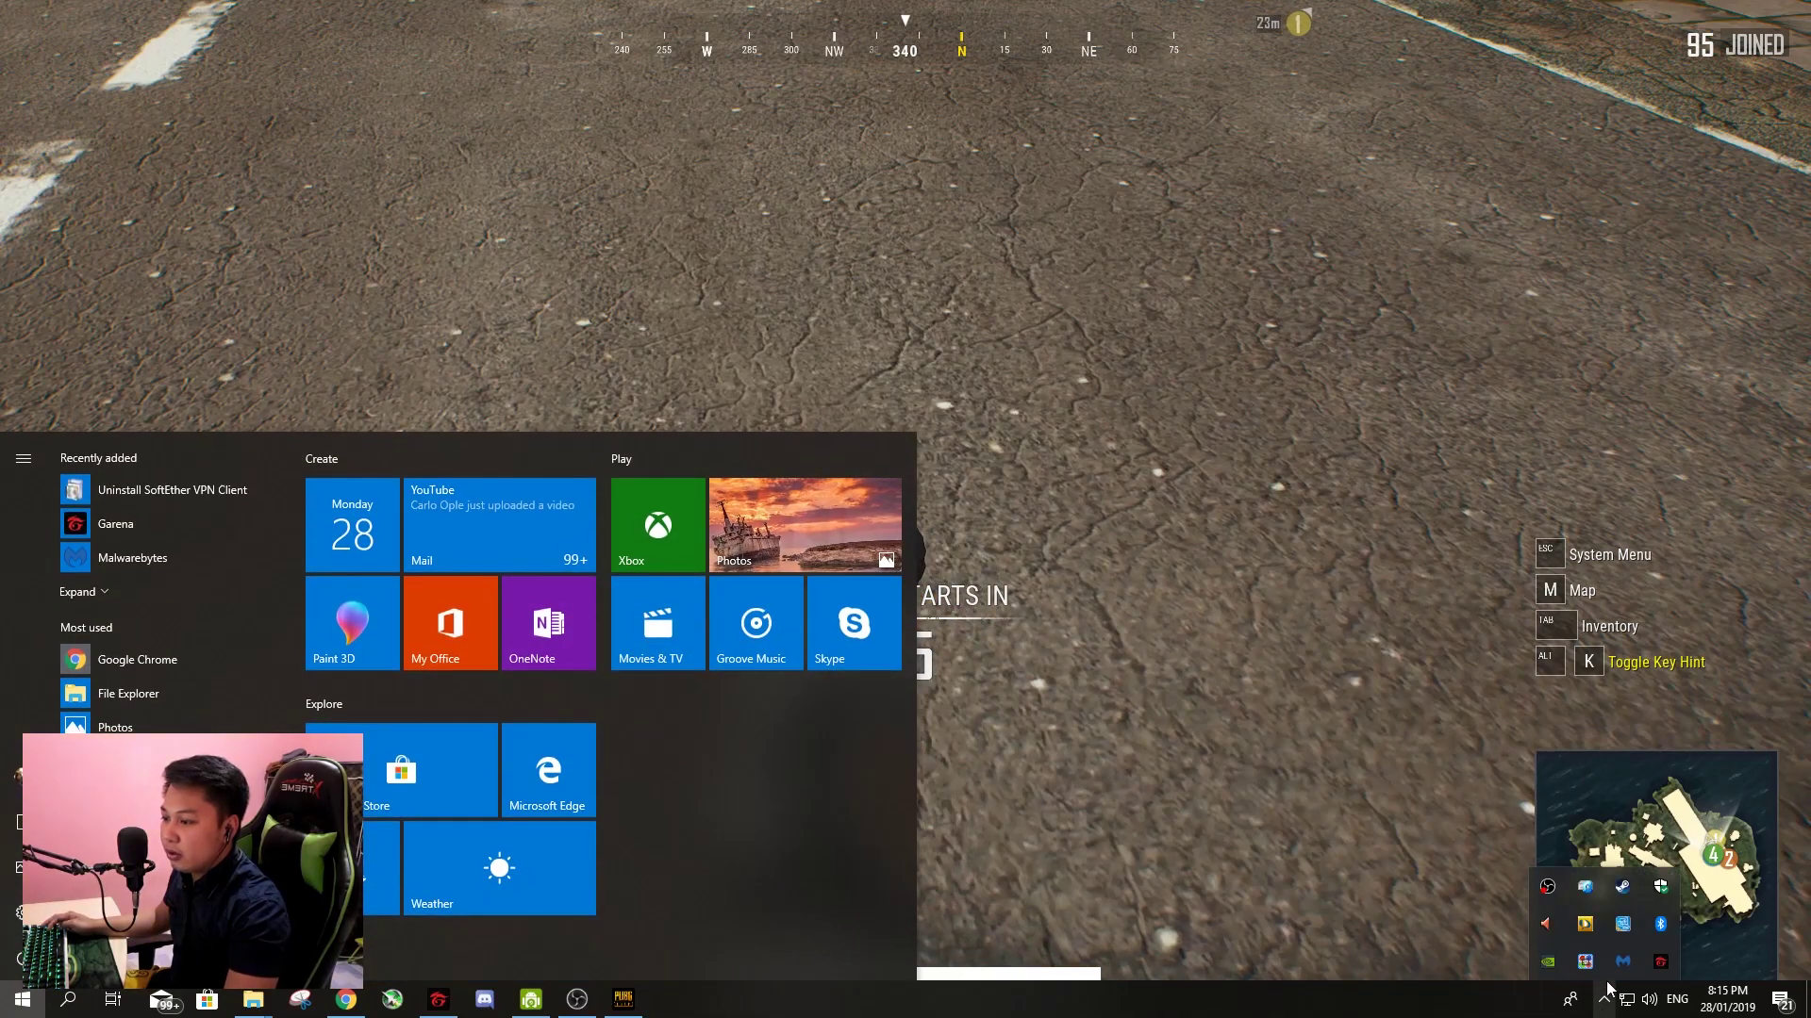
right_click(1588, 960)
click(1603, 948)
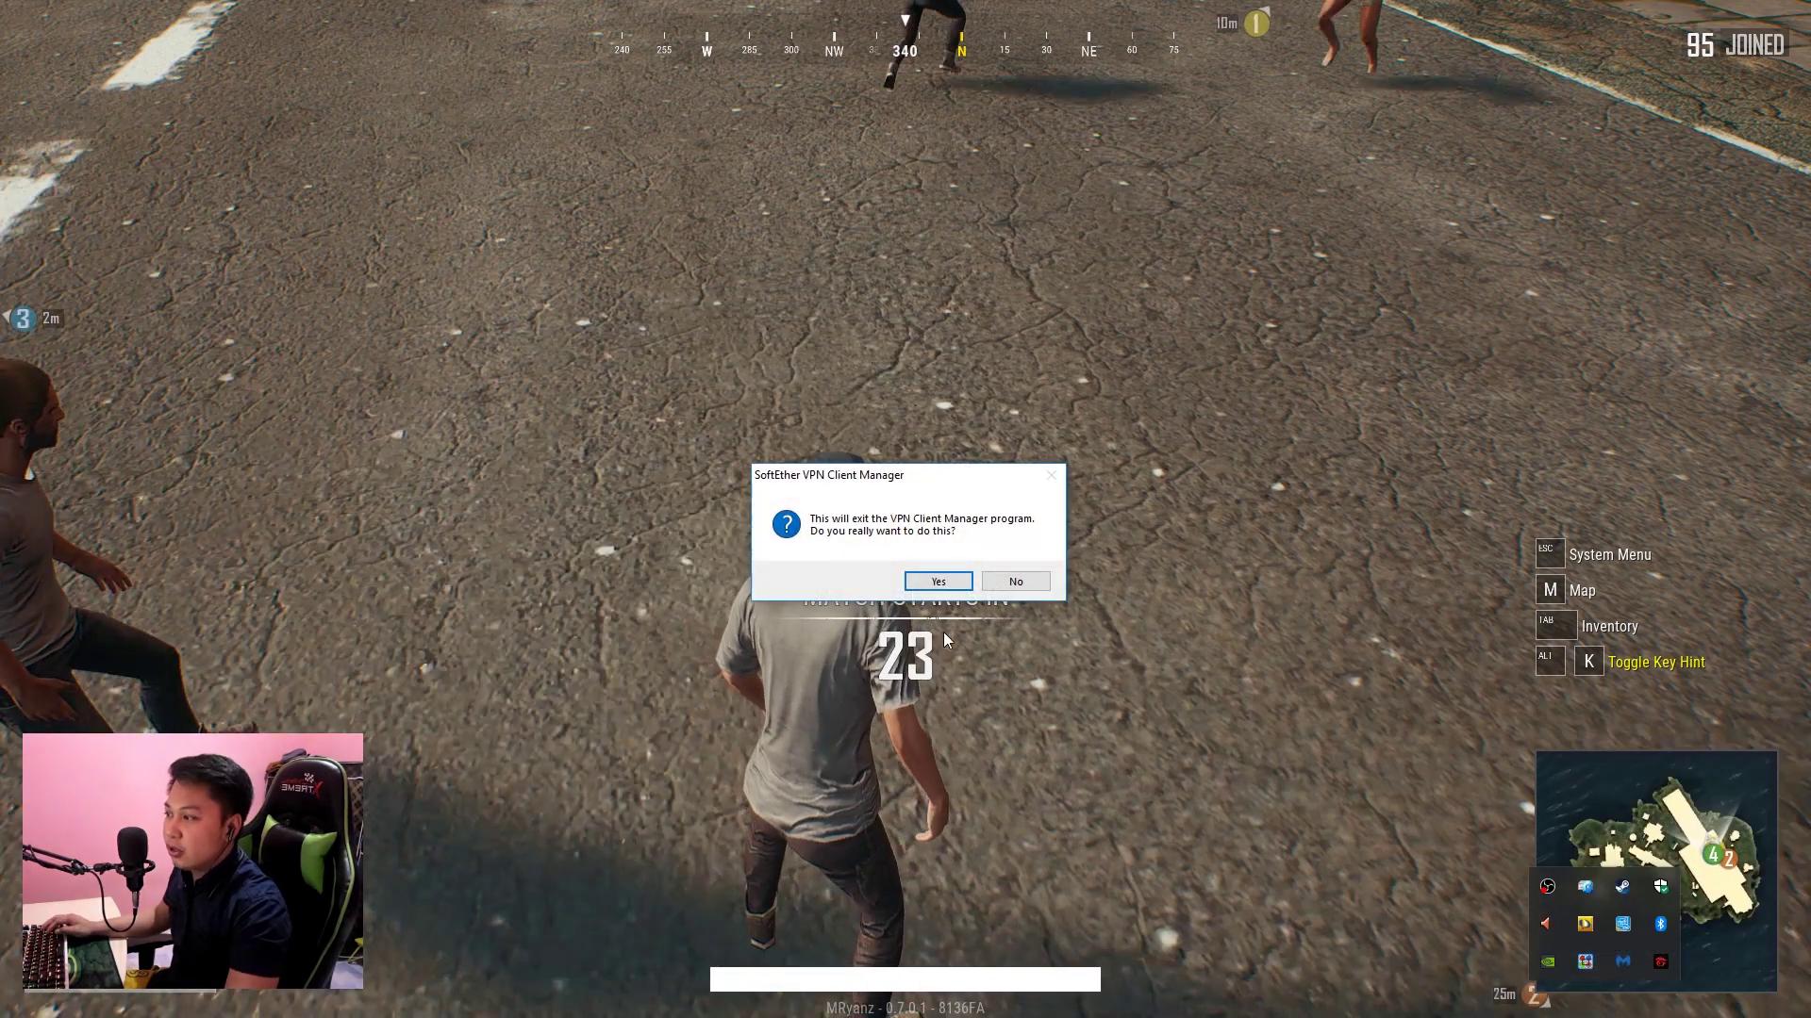
click(938, 578)
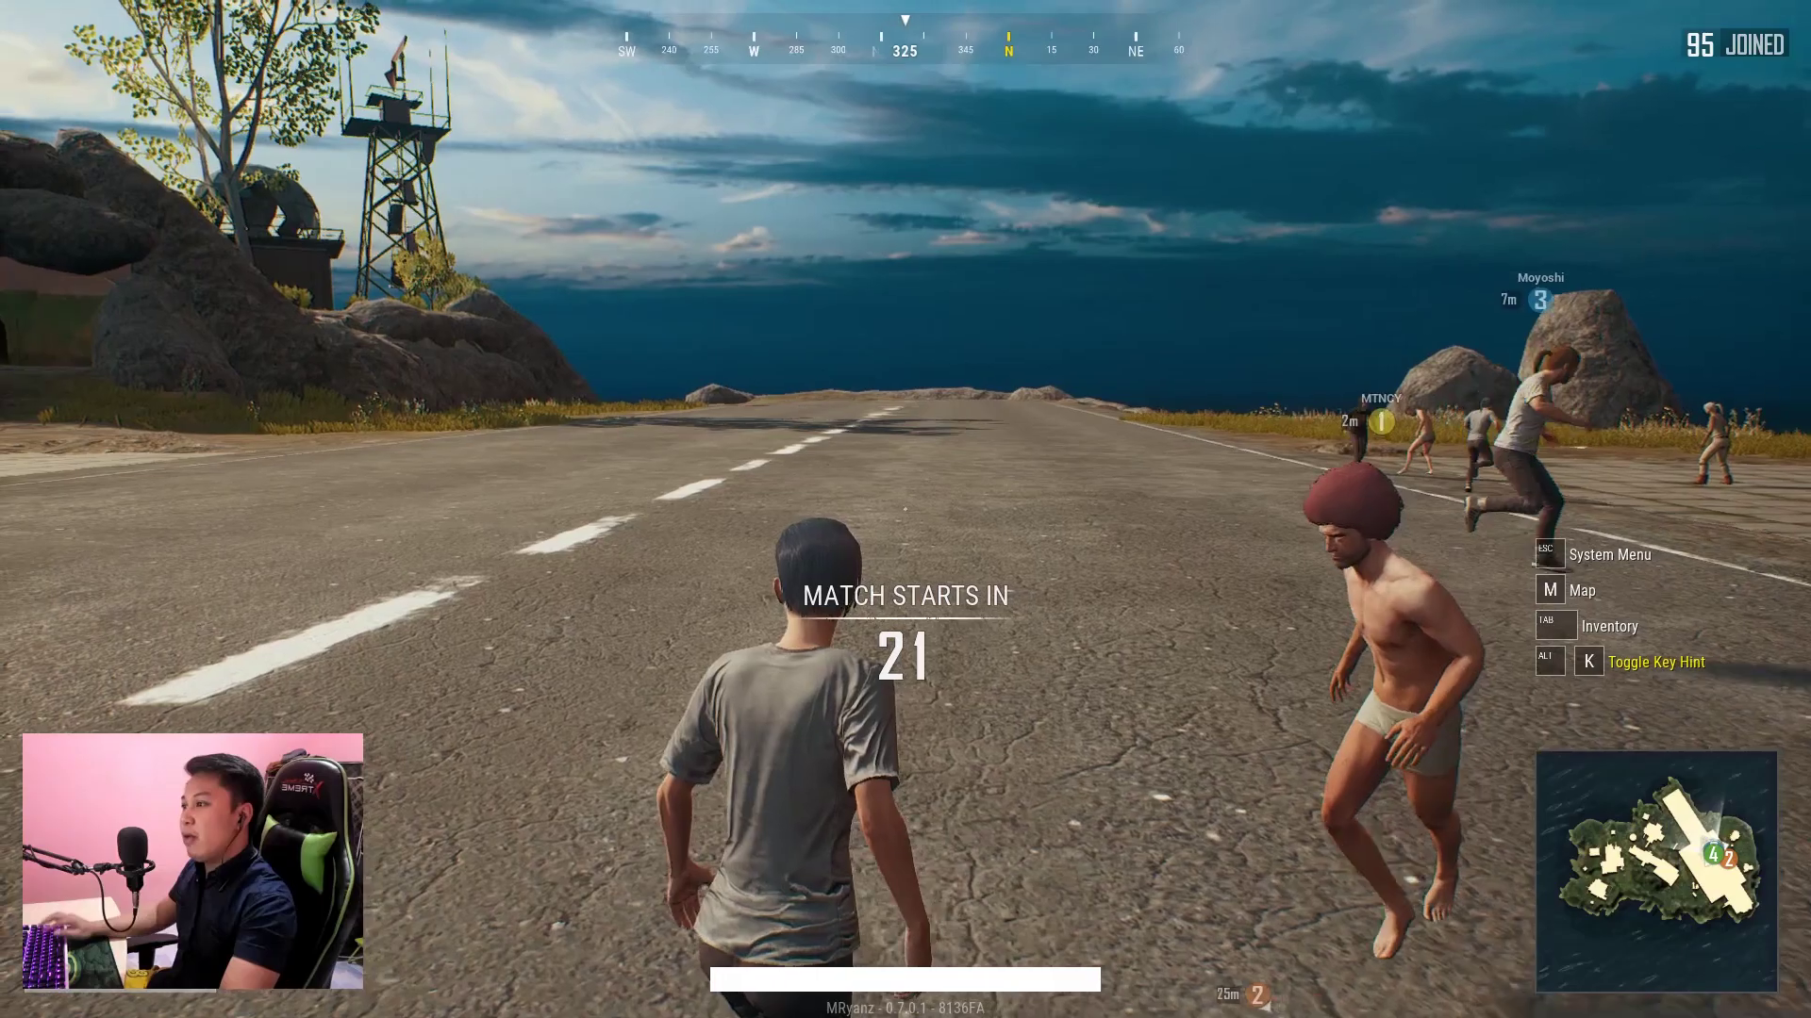
Toggle prone, run forward up the road, then open and close the island map
key(z)
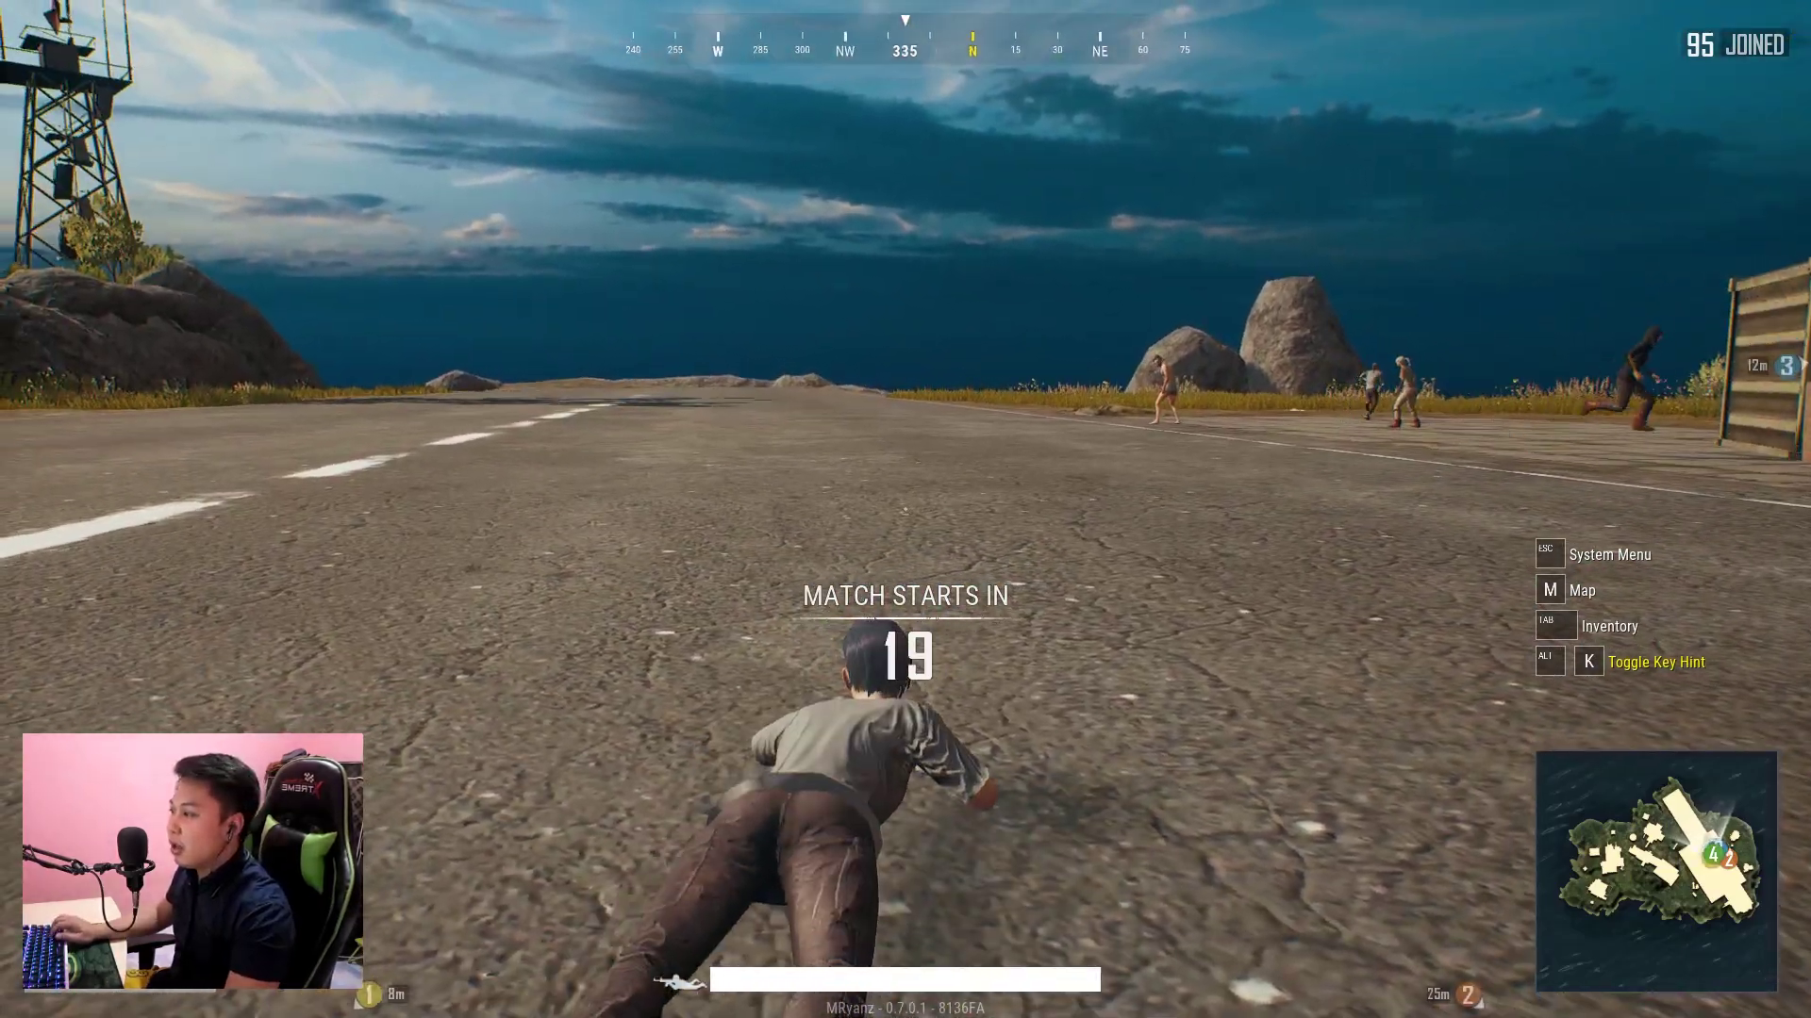
key(z)
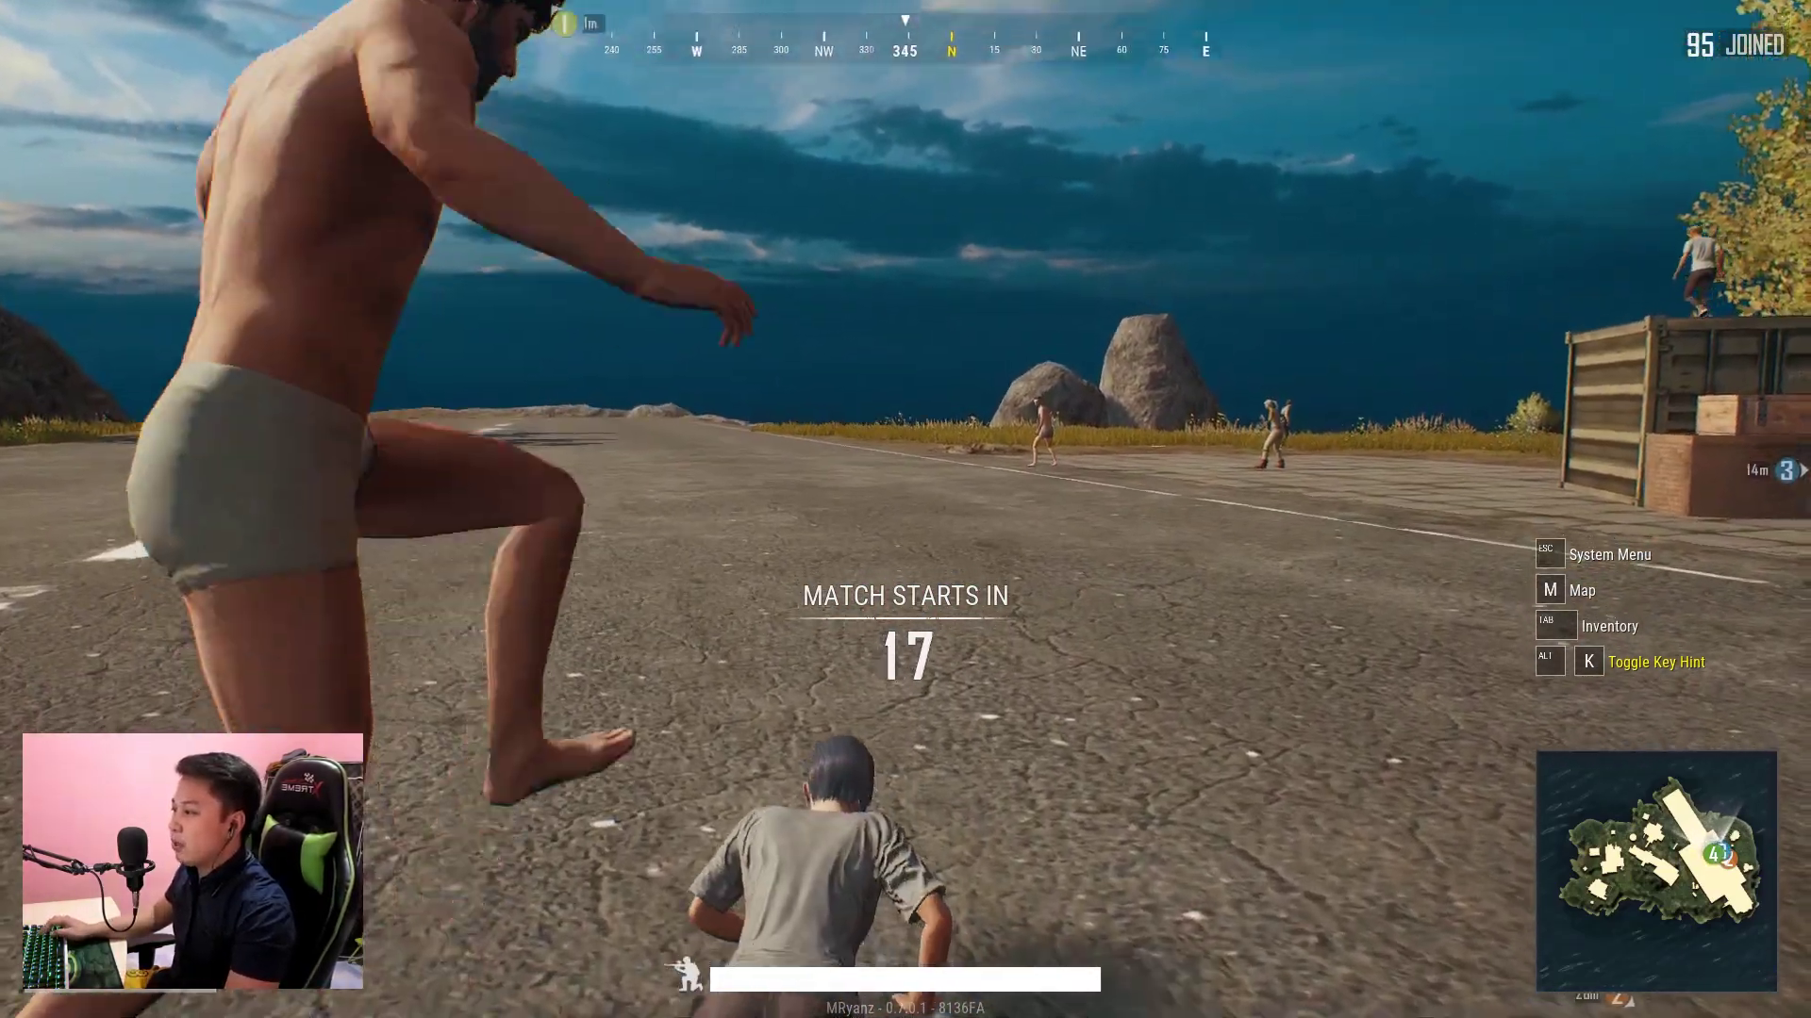
key(w)
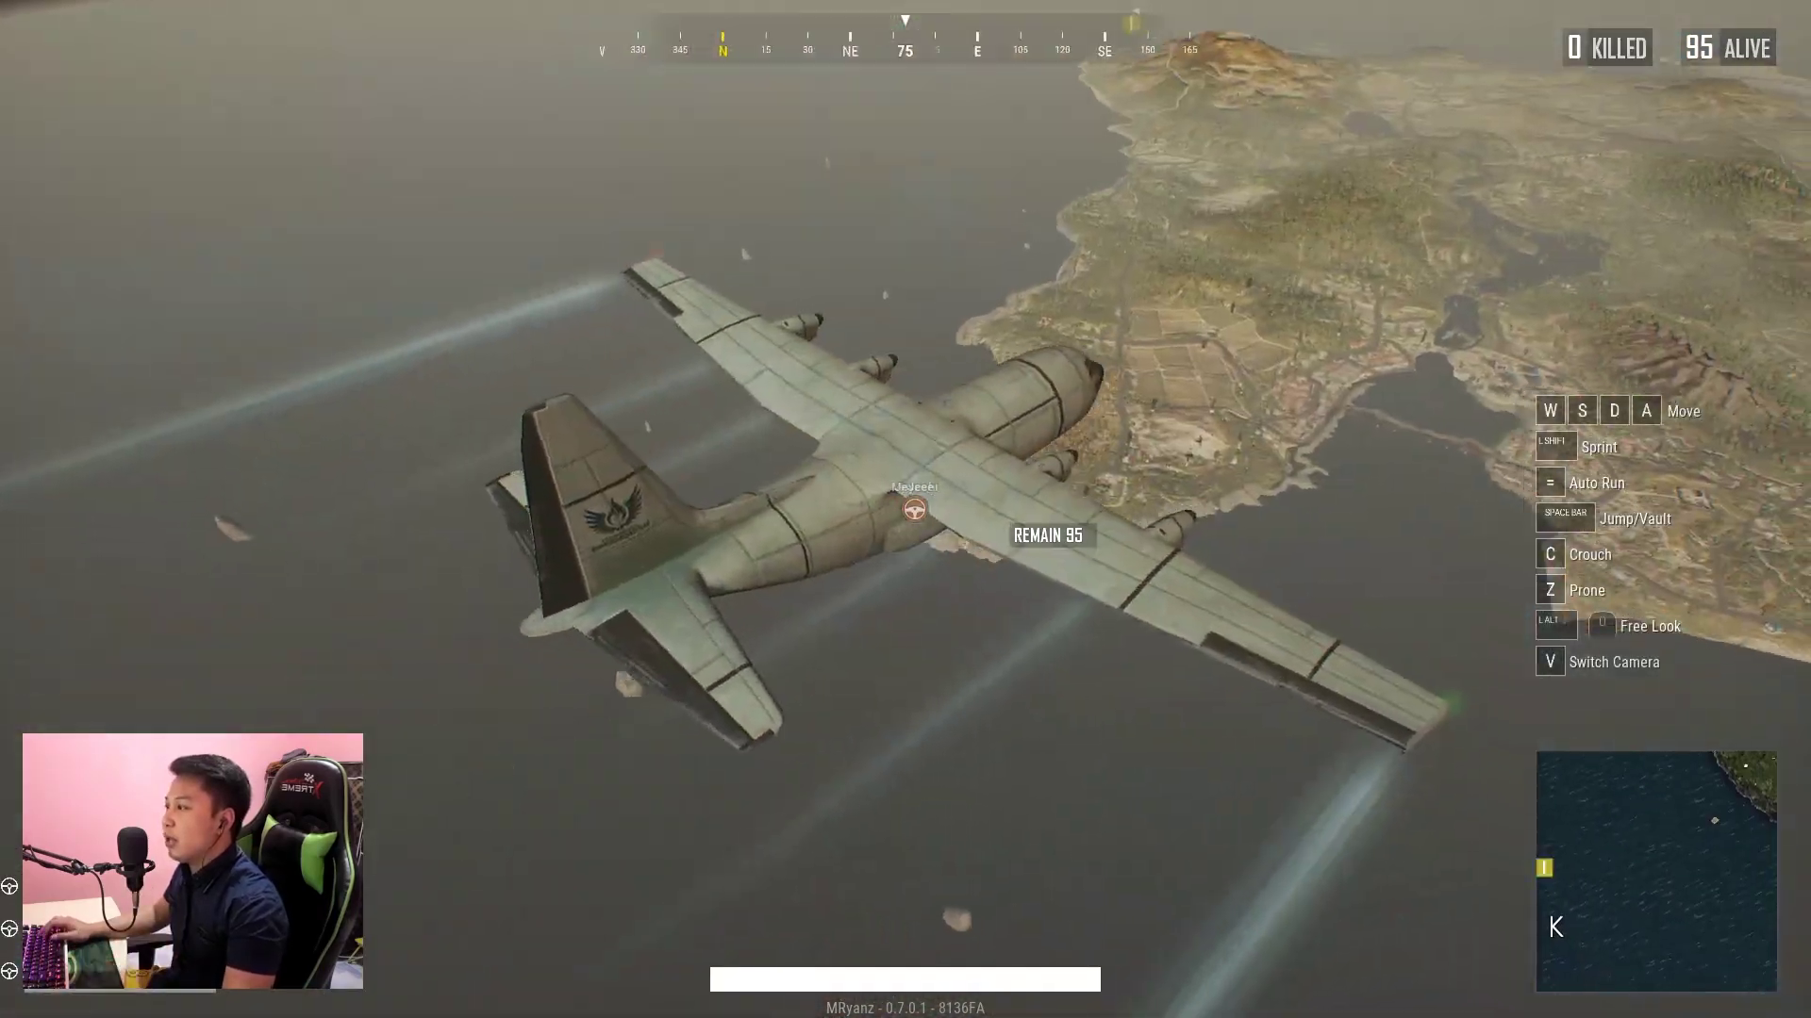
key(m)
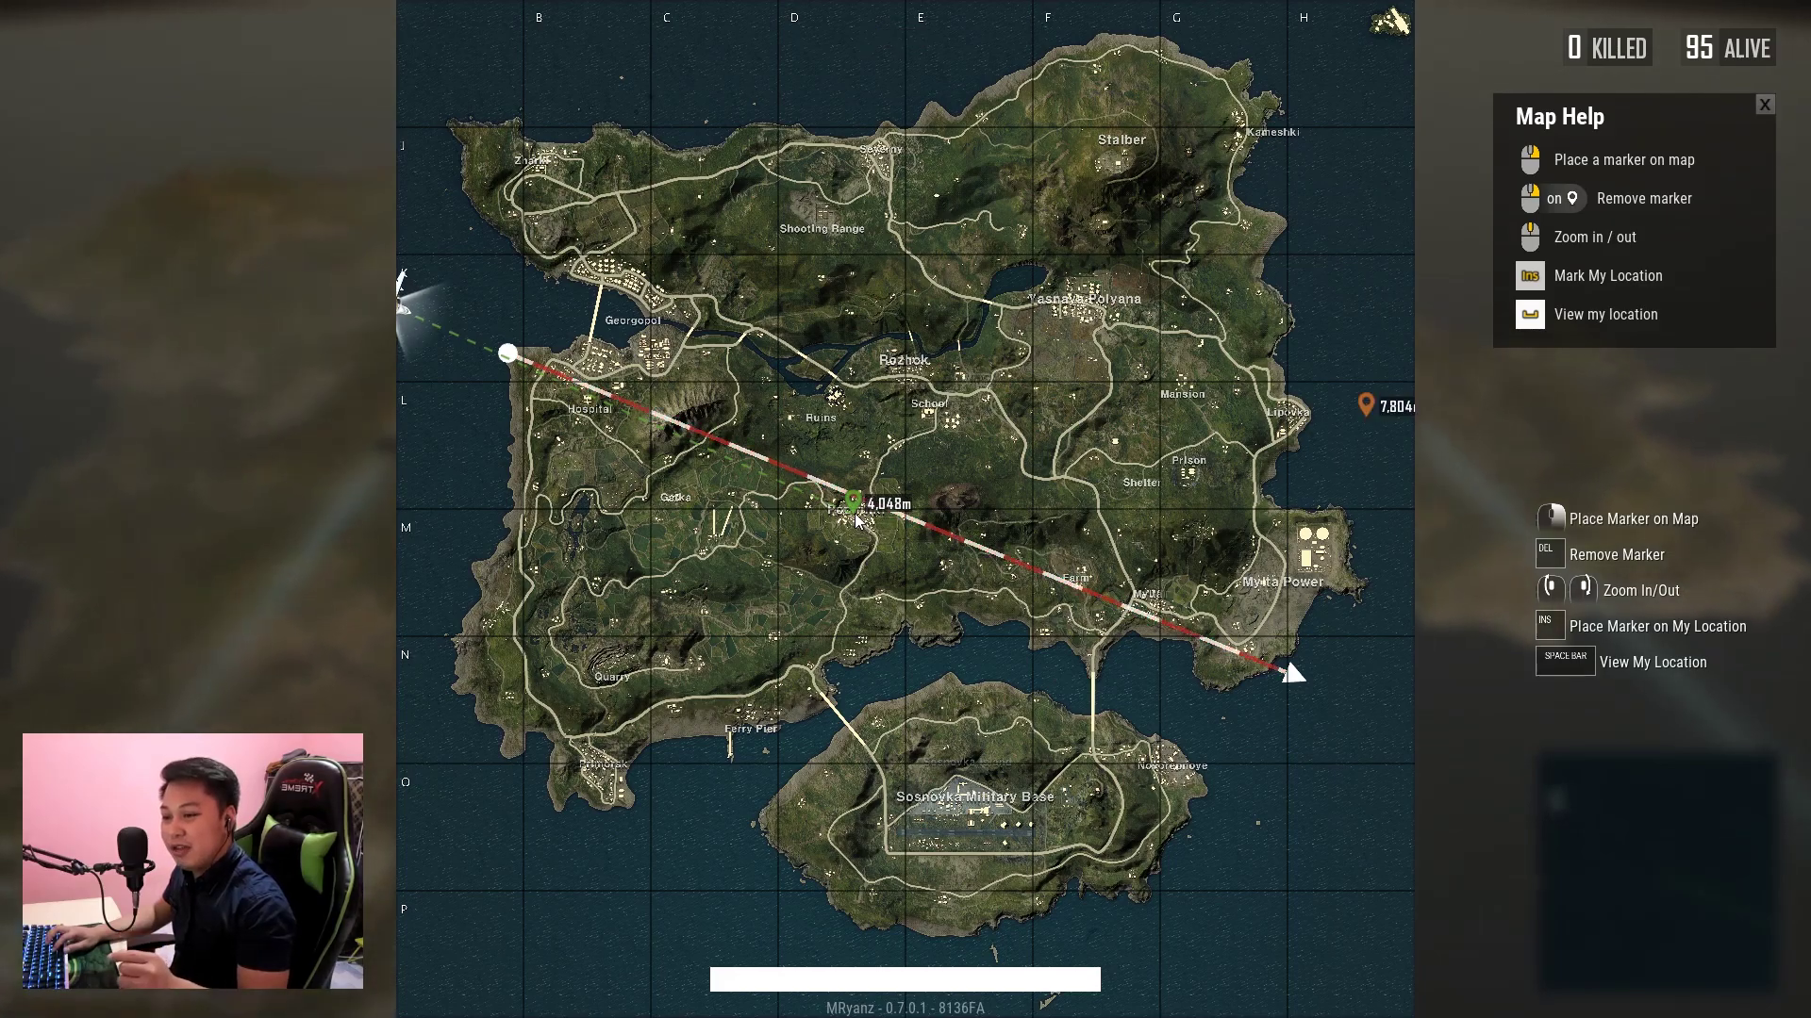
key(m)
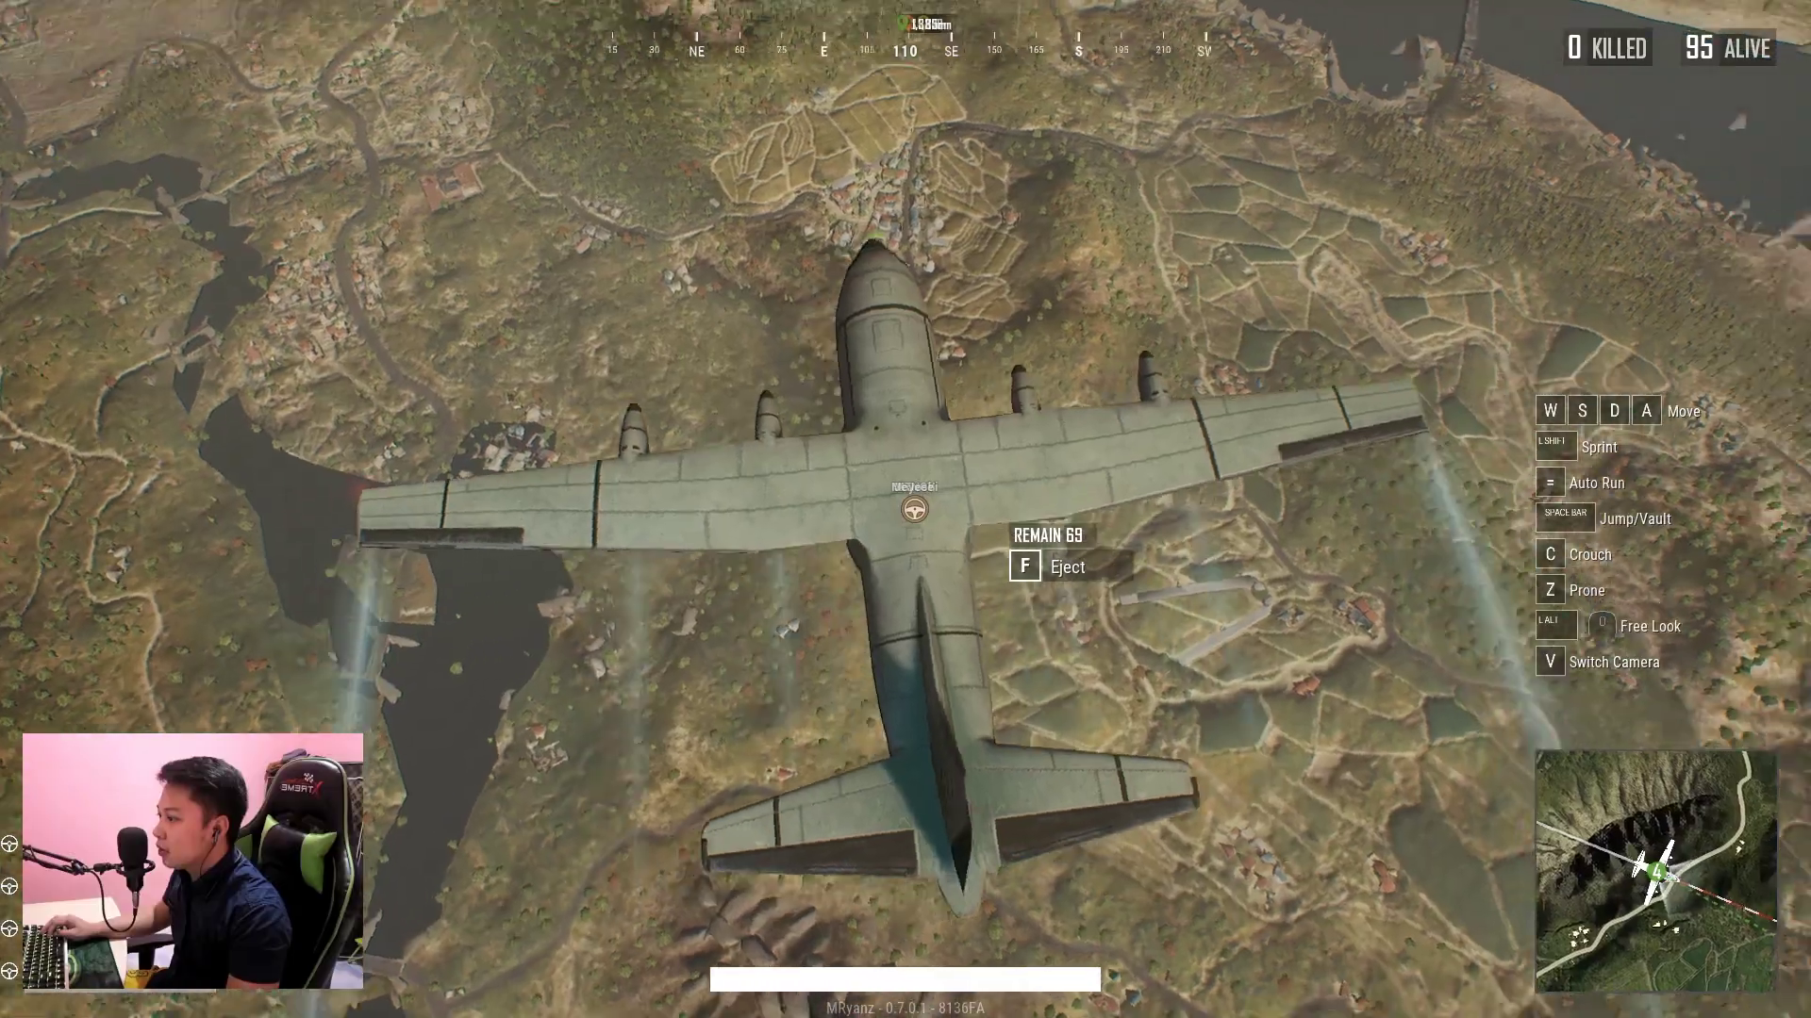